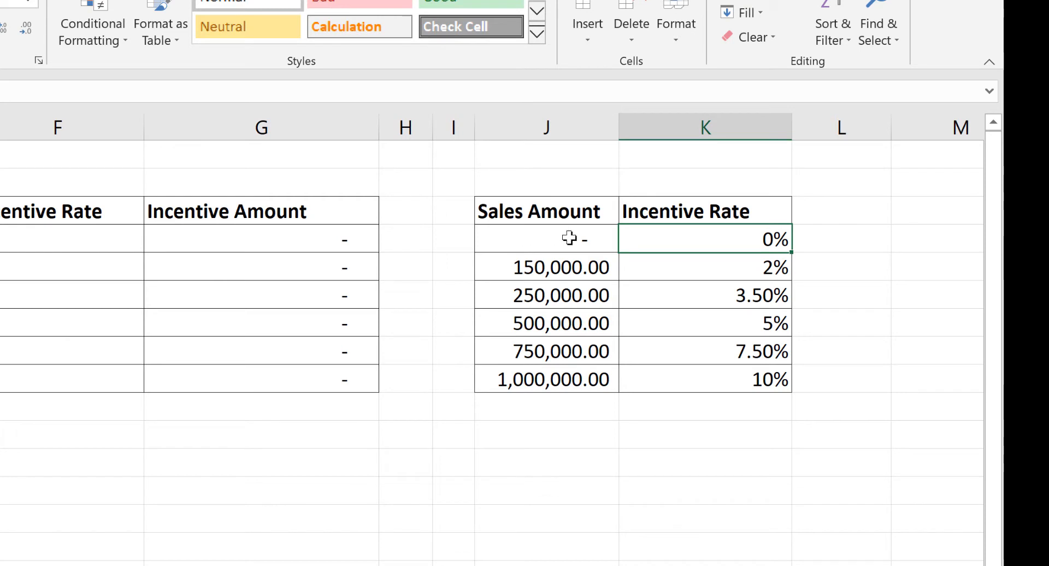
Examine the sales amount thresholds and their matching incentive rates in the rate table in columns J and K
click(574, 237)
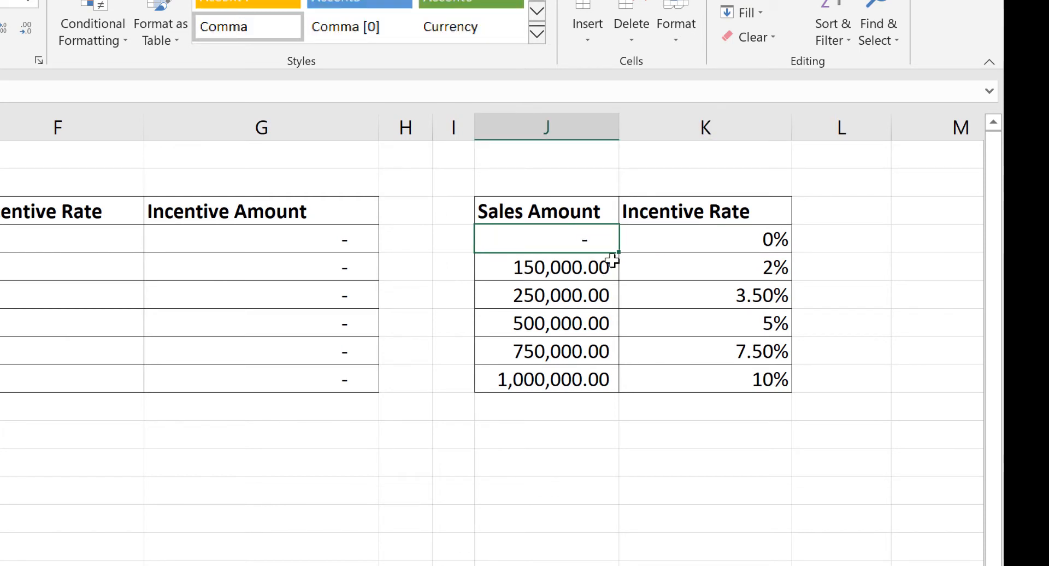
click(703, 239)
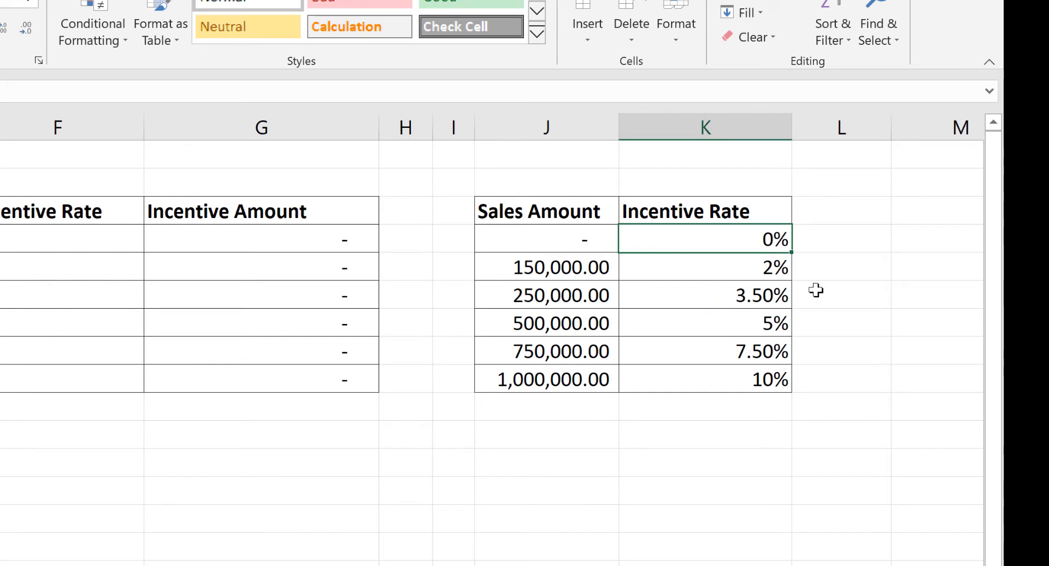
click(755, 273)
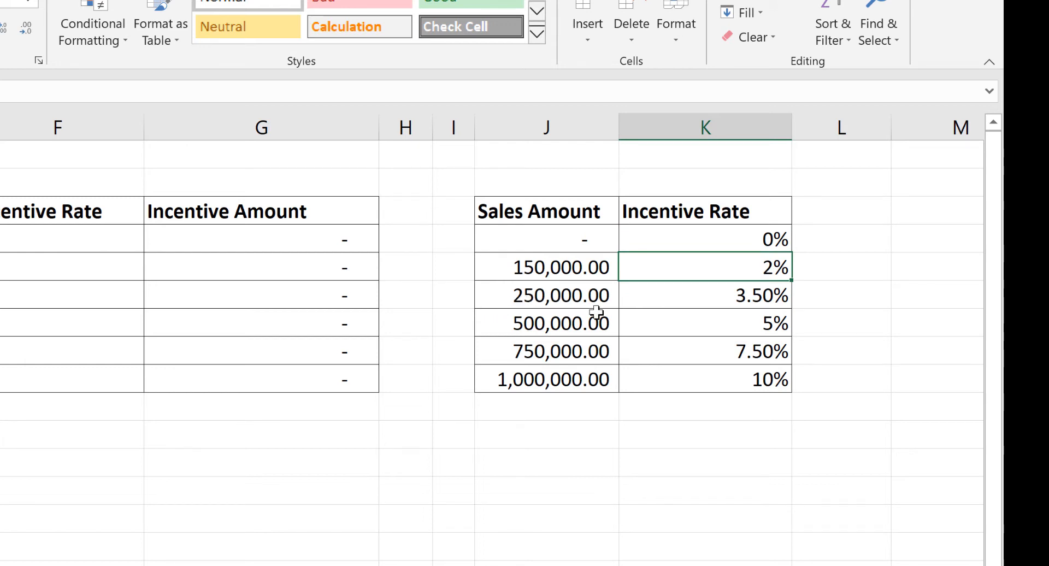
click(539, 267)
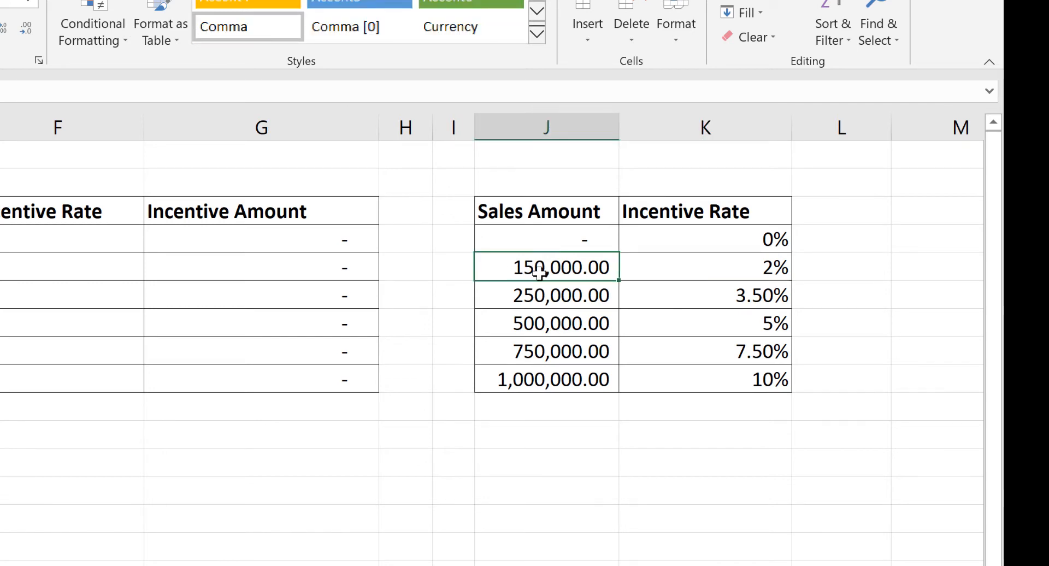
click(736, 271)
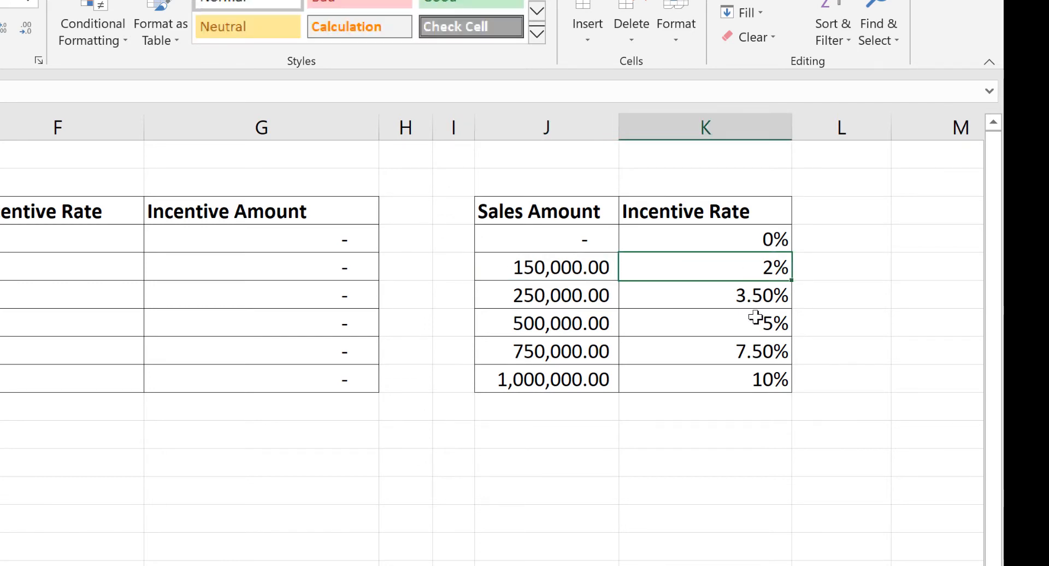
click(519, 295)
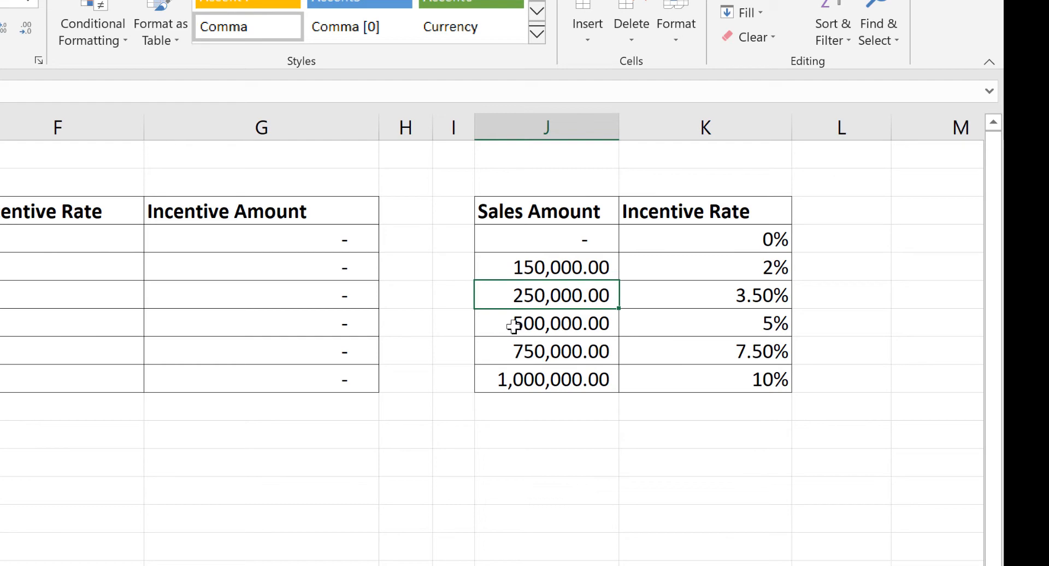
click(711, 295)
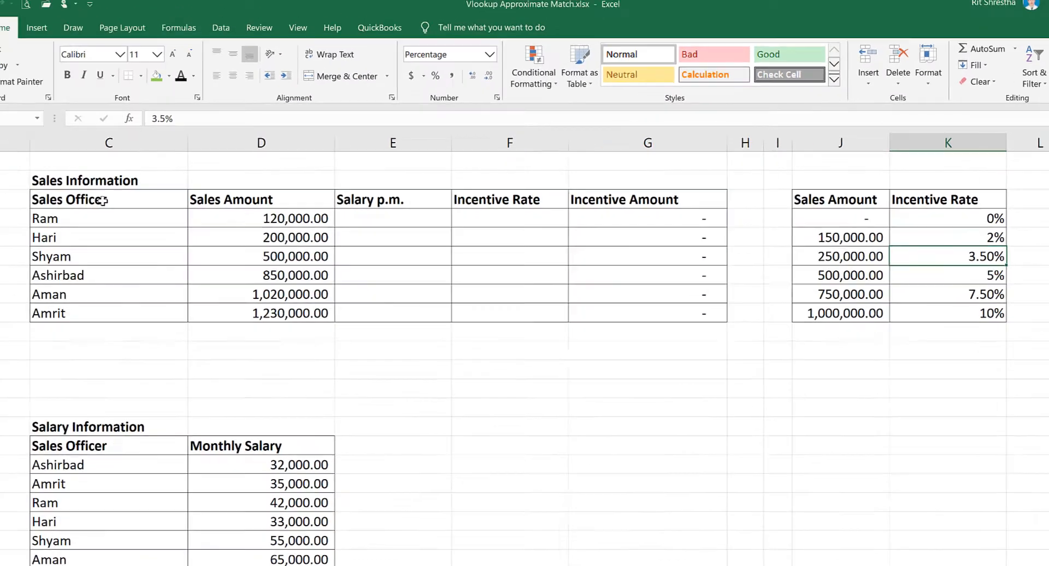
Examine the Sales Information columns, the Incentive Amount formula in G4, and the Salary Information table that holds the monthly salaries
drag(131, 199, 671, 312)
click(437, 380)
drag(117, 216, 127, 313)
drag(291, 216, 302, 307)
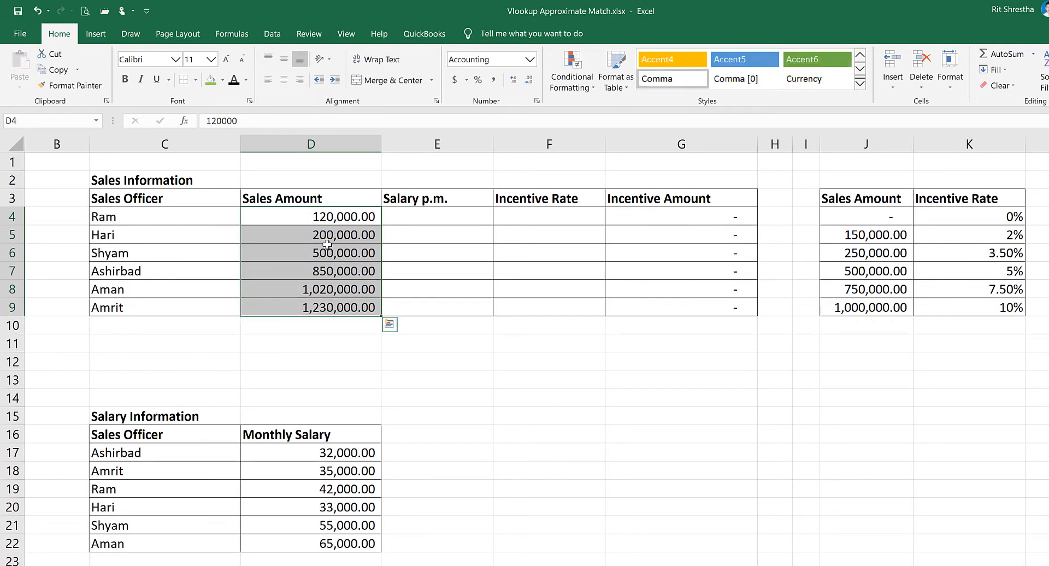
drag(433, 218, 440, 307)
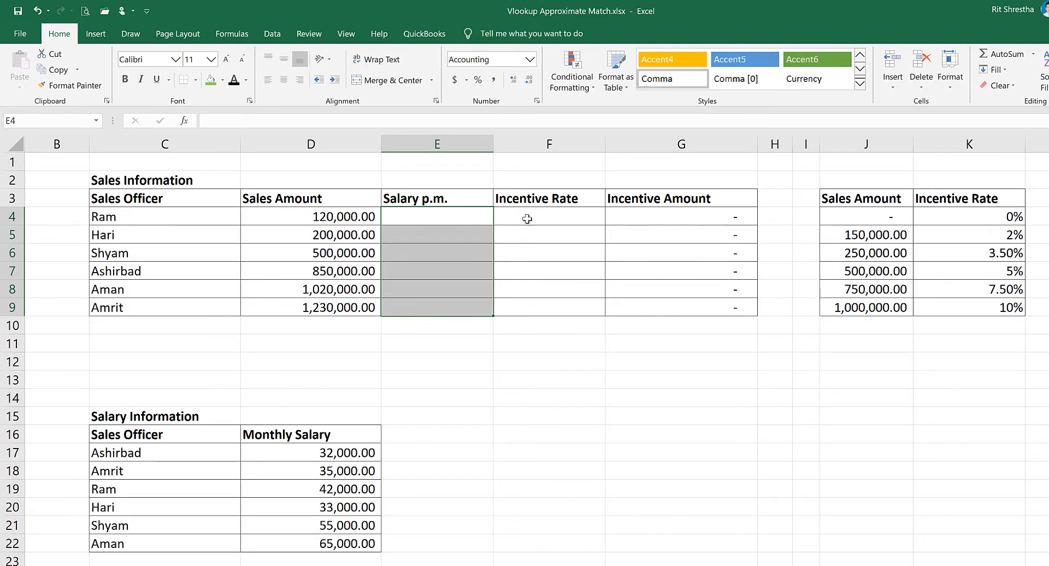
drag(524, 219, 532, 325)
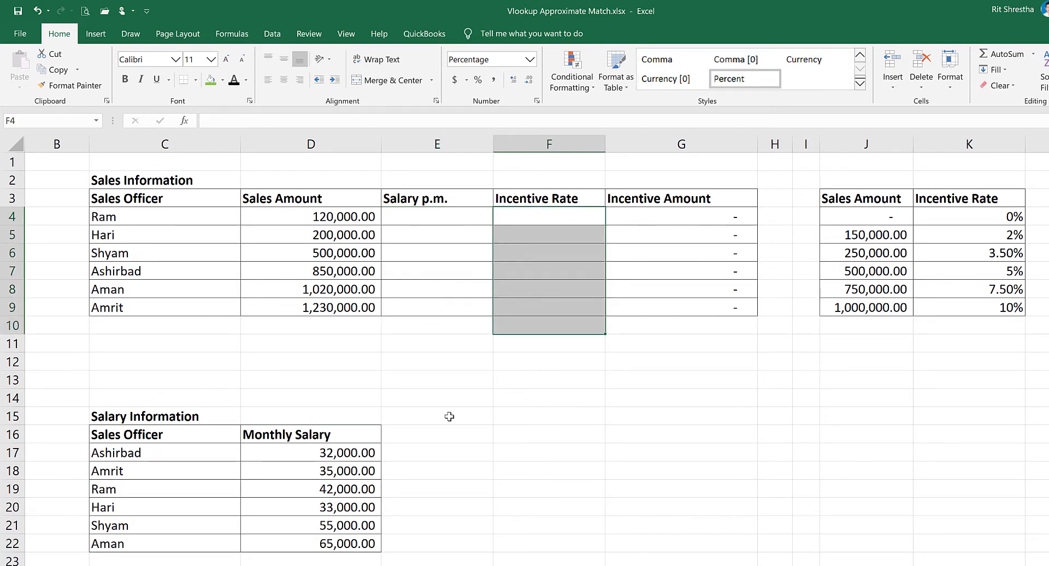
click(659, 214)
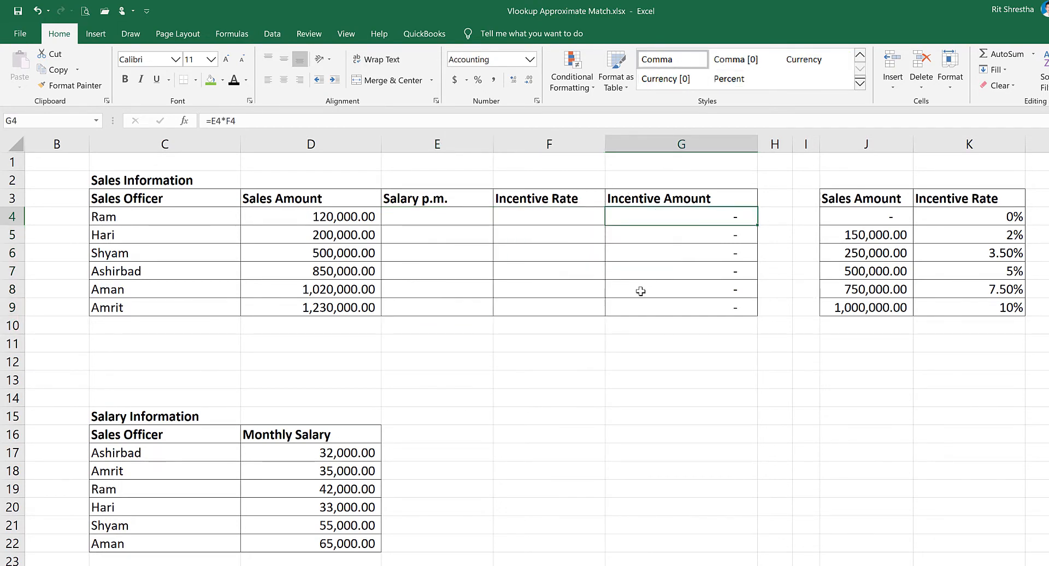
key(F2)
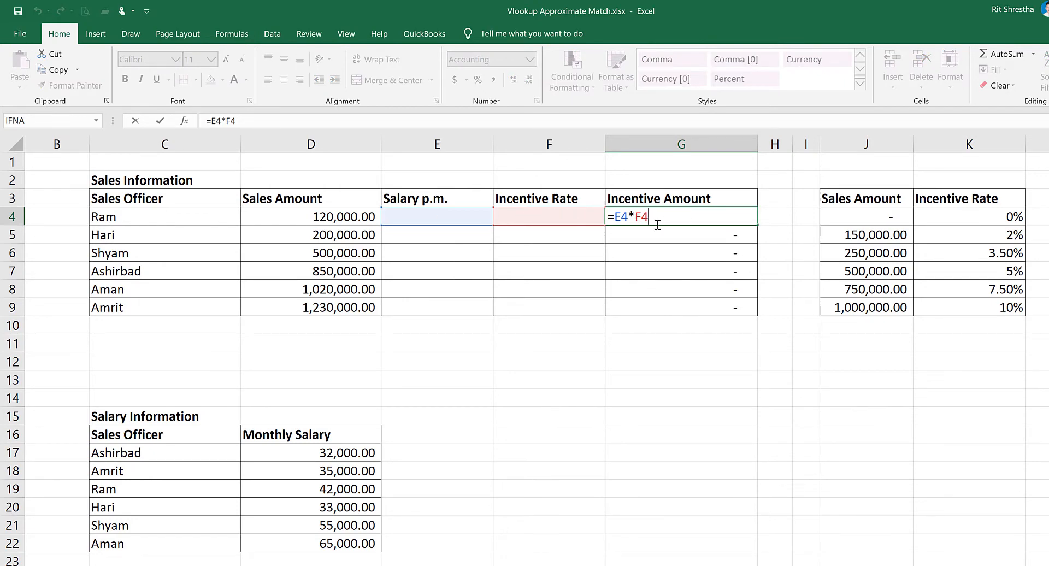
click(432, 223)
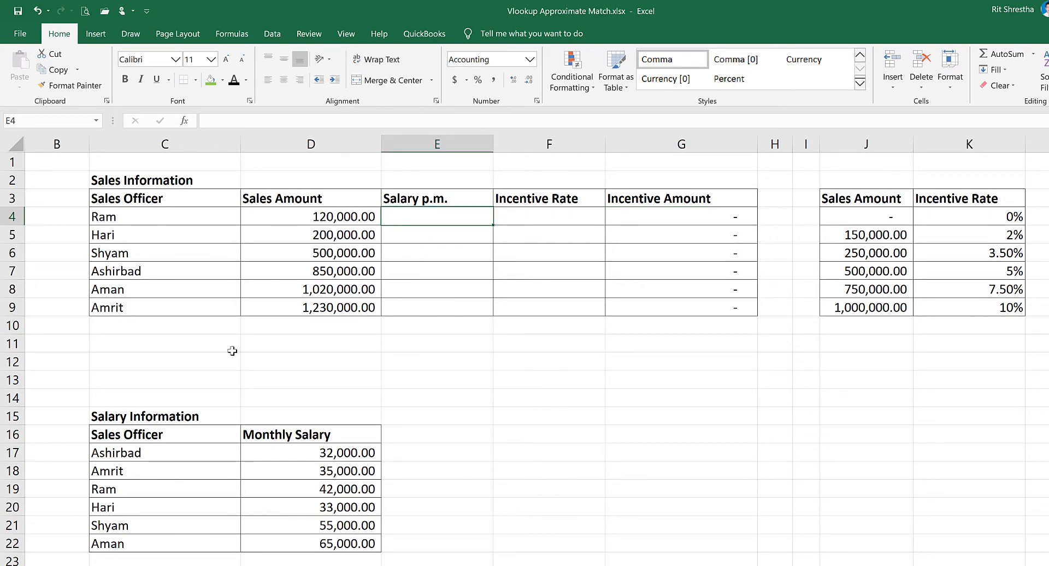
drag(142, 446, 306, 541)
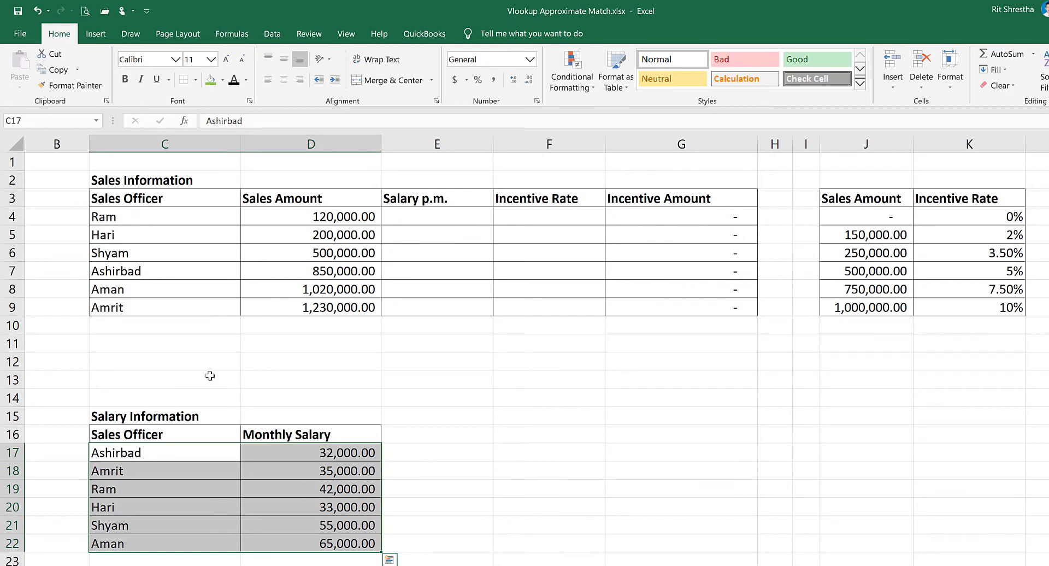
click(122, 217)
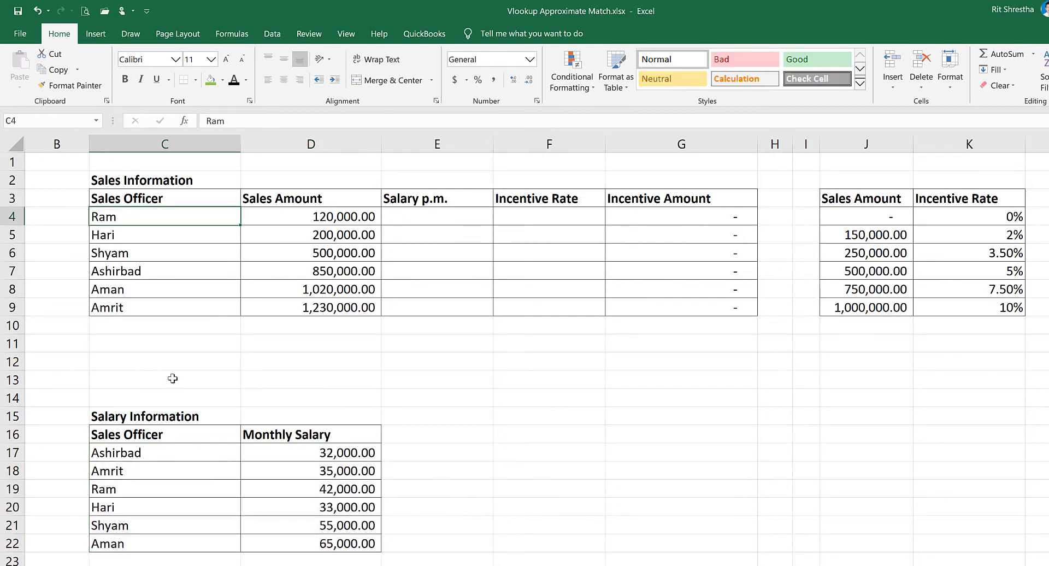
Enter =VLOOKUP(C4,$C$17:$D$22,2,FALSE) in E4 to fetch the first sales officer's monthly salary by exact match
click(419, 214)
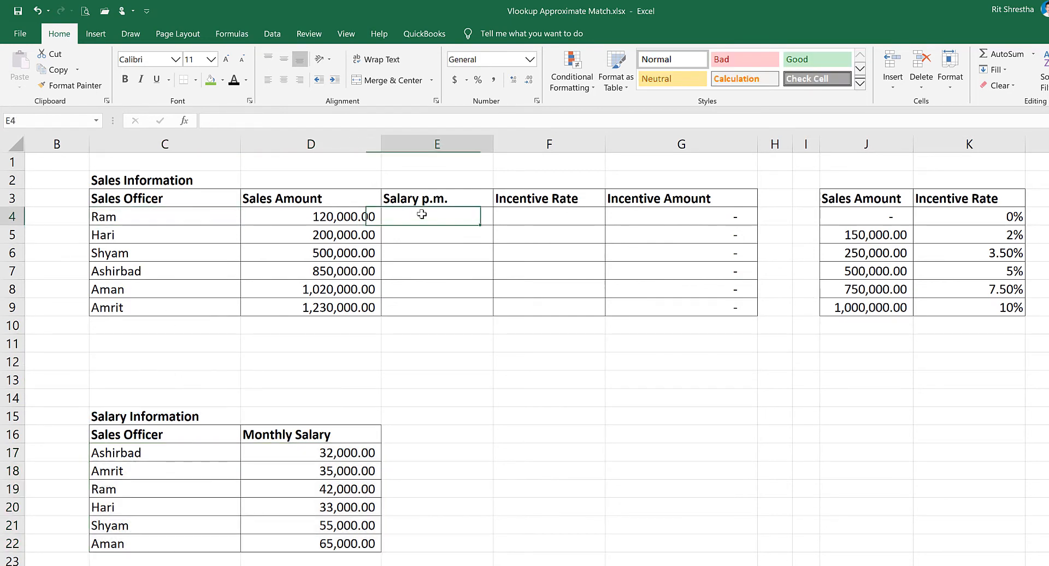
text(=vl)
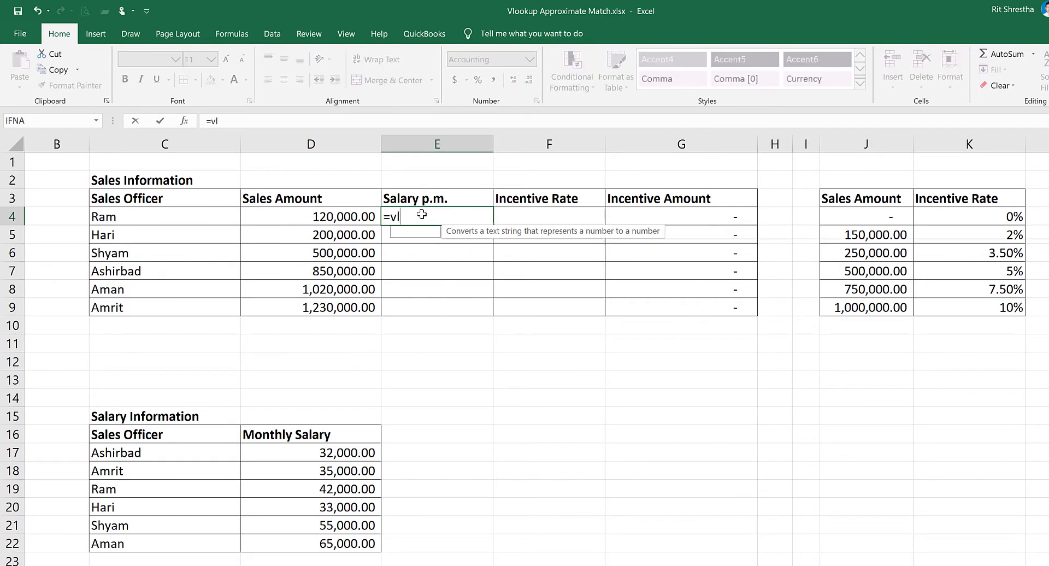
key(Tab)
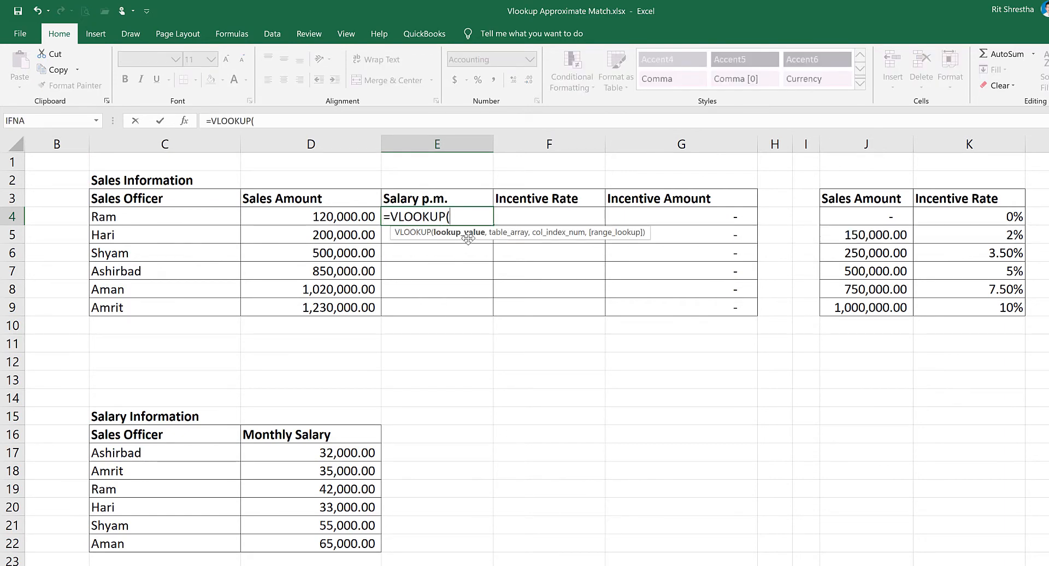
click(142, 218)
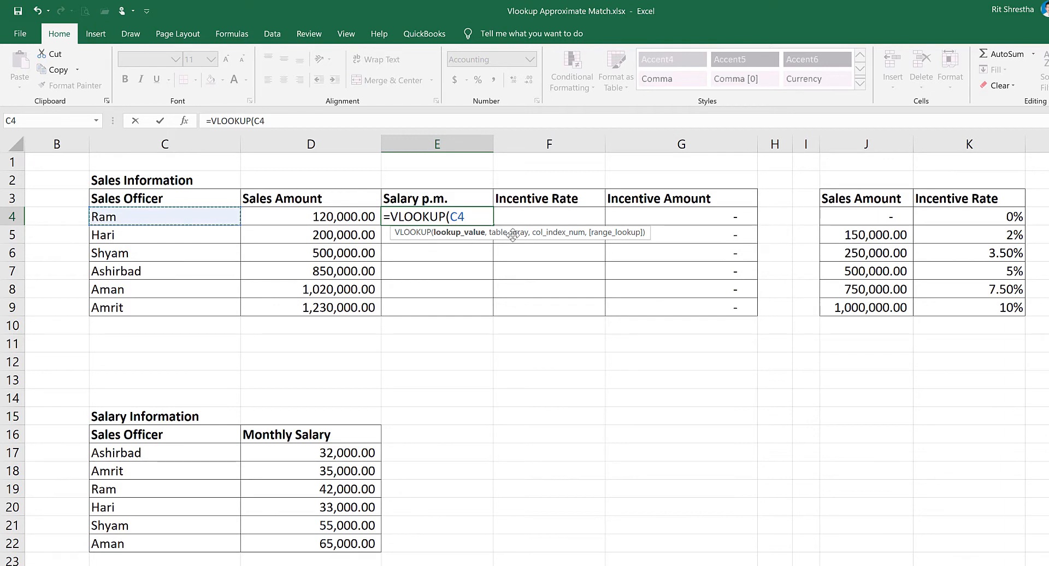
text(,)
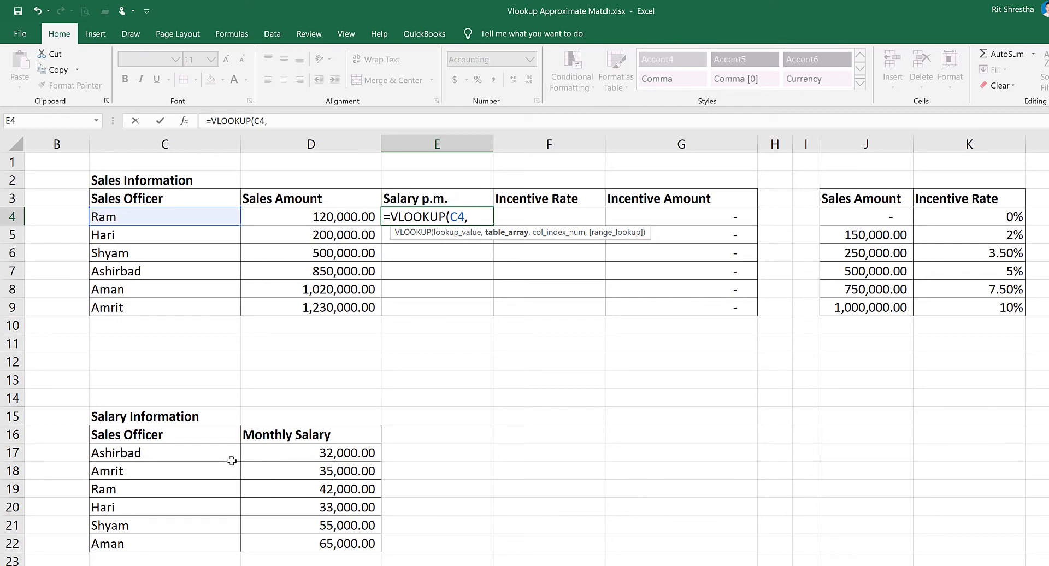
drag(127, 452, 314, 543)
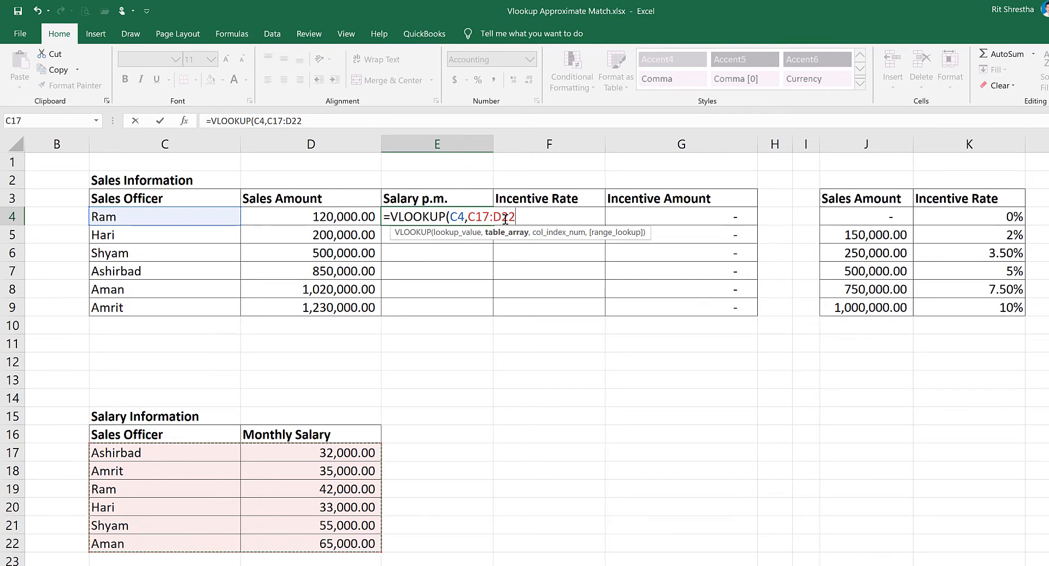
key(F4)
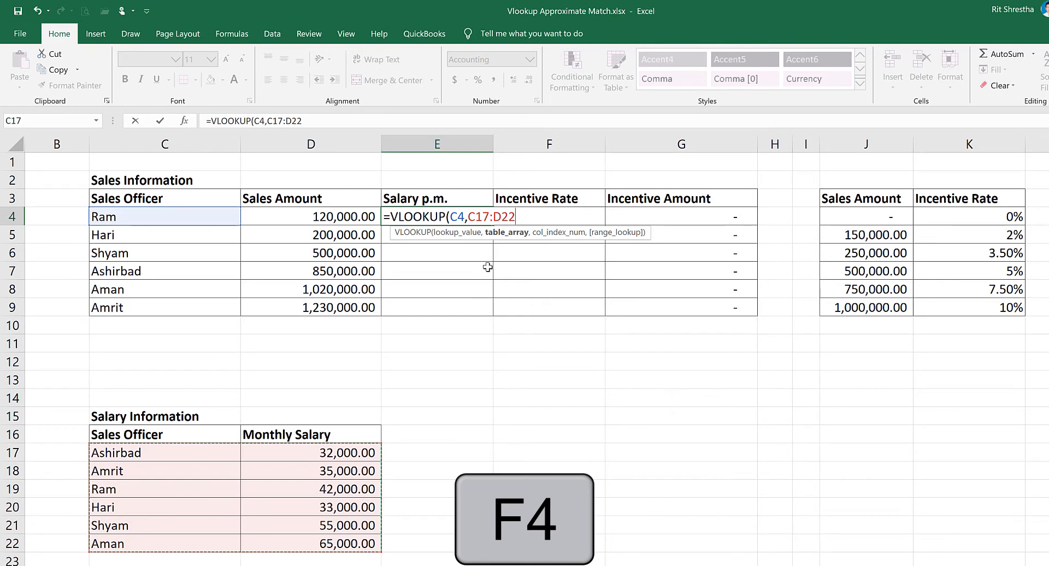
key(F4)
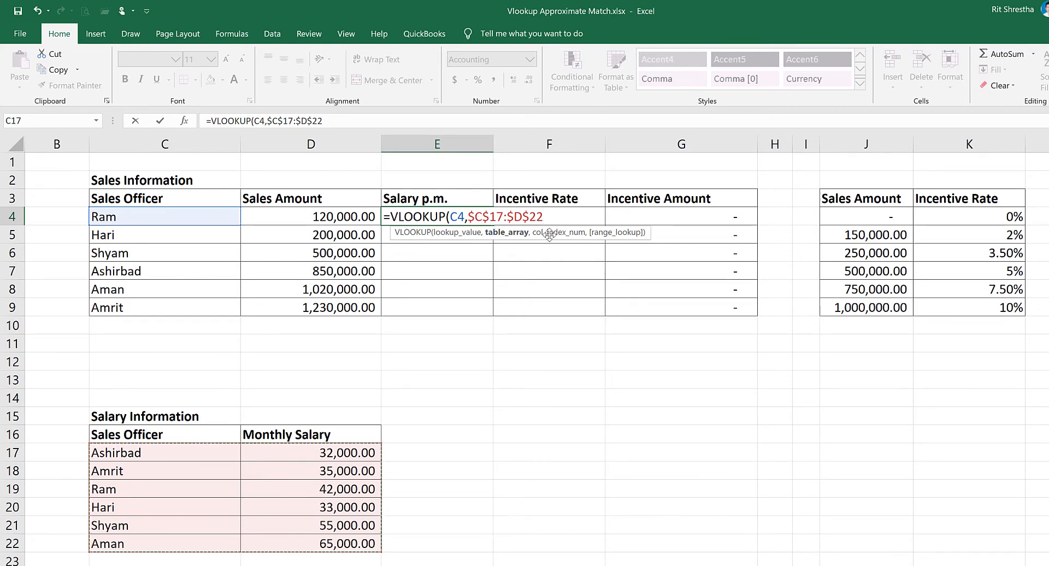
text(,)
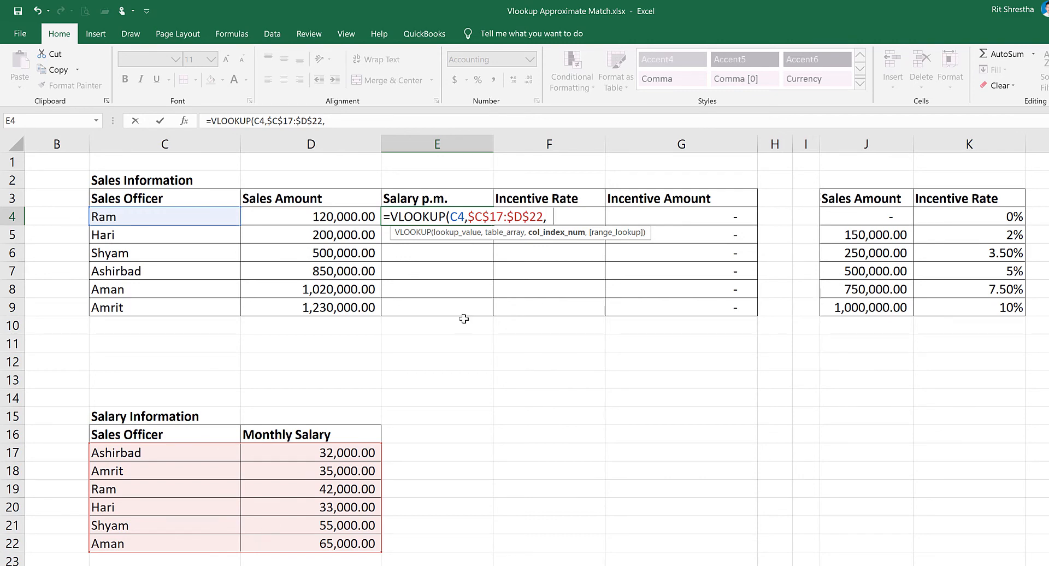
text(,)
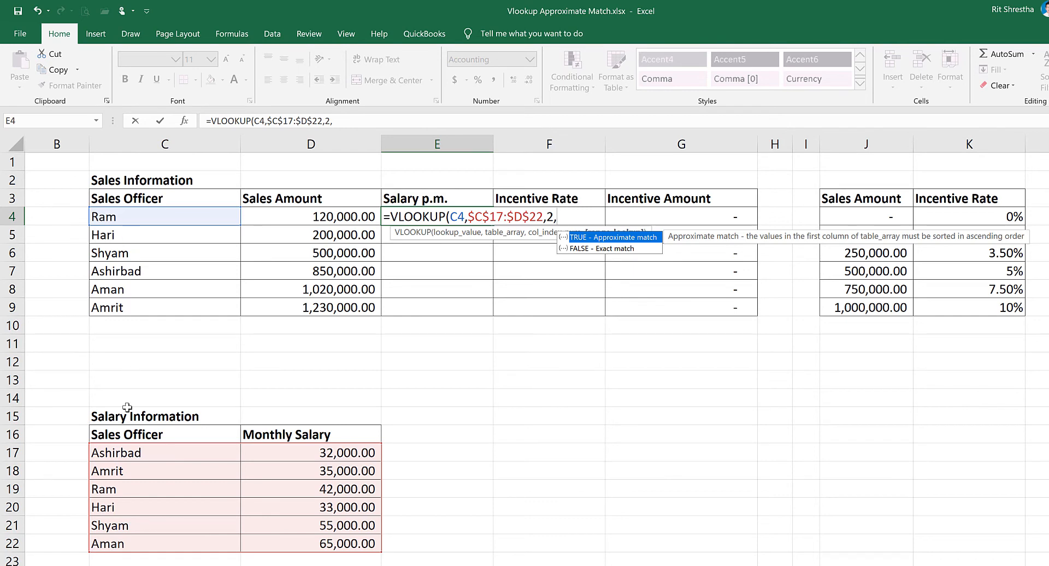
double_click(588, 248)
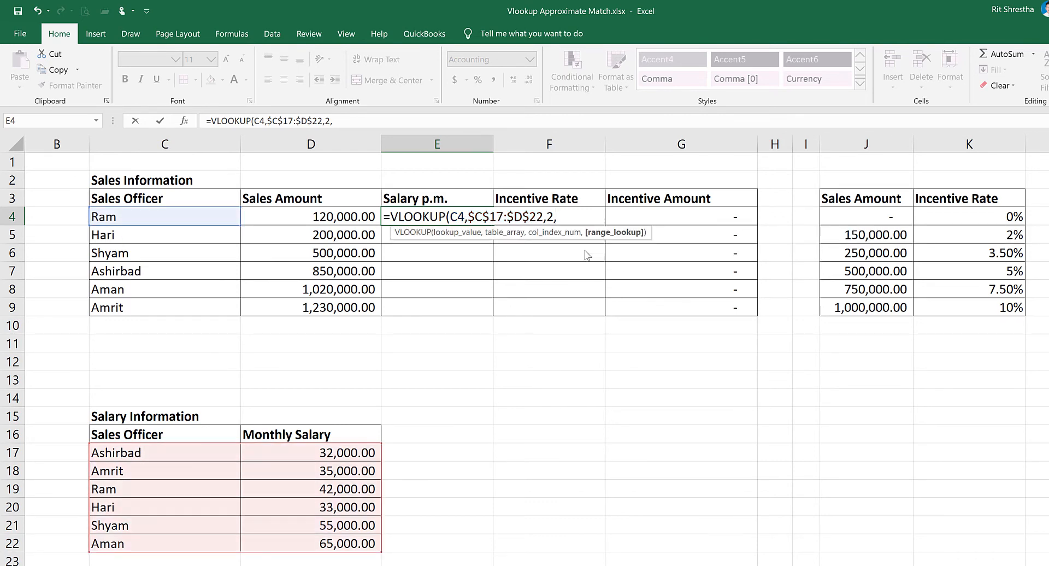
text())
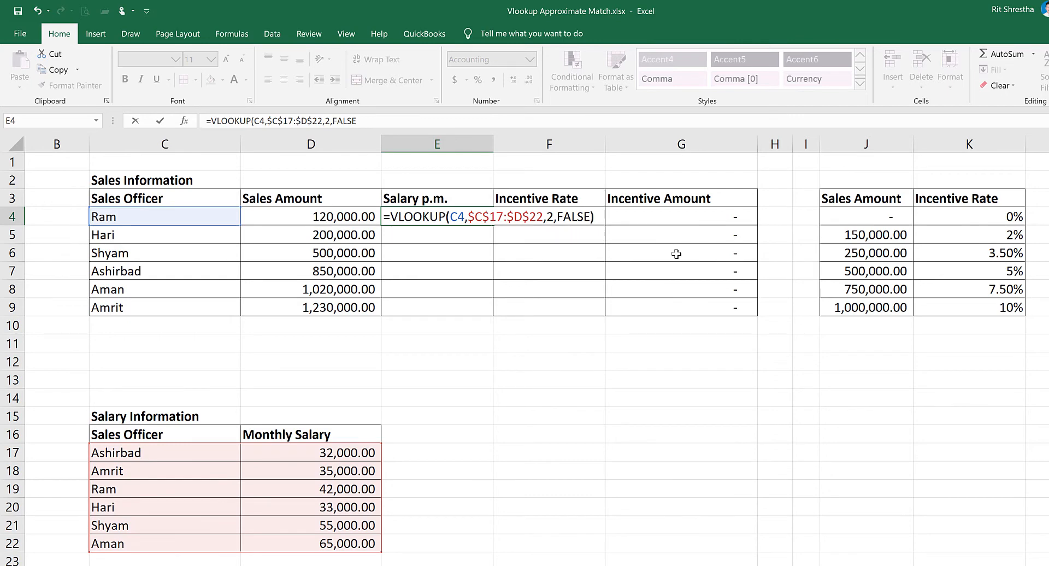
key(Return)
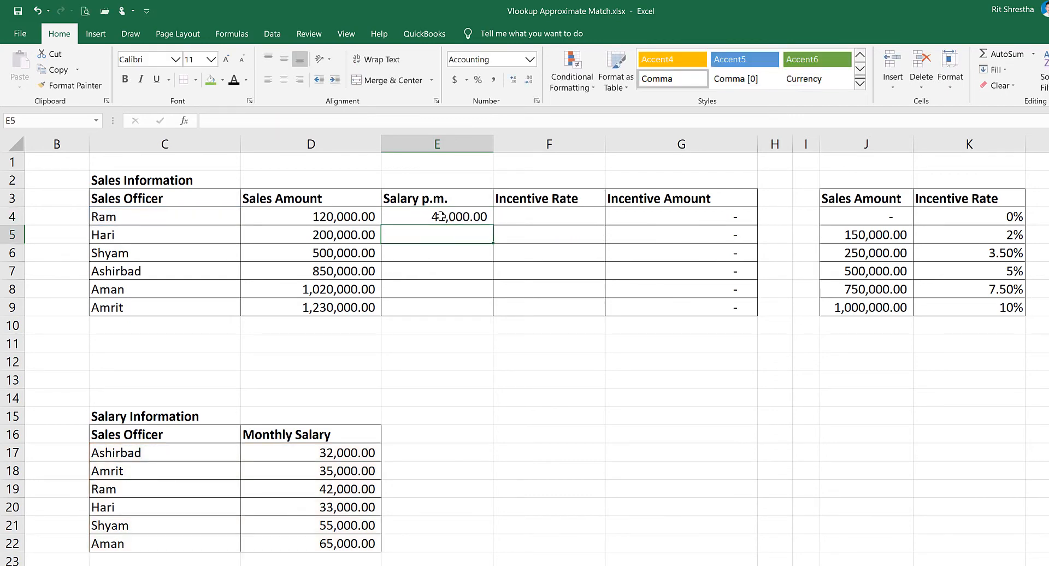
Check E4 against the officer's row in Salary Information, and fill the salary lookup formula down through E9
click(441, 216)
click(148, 217)
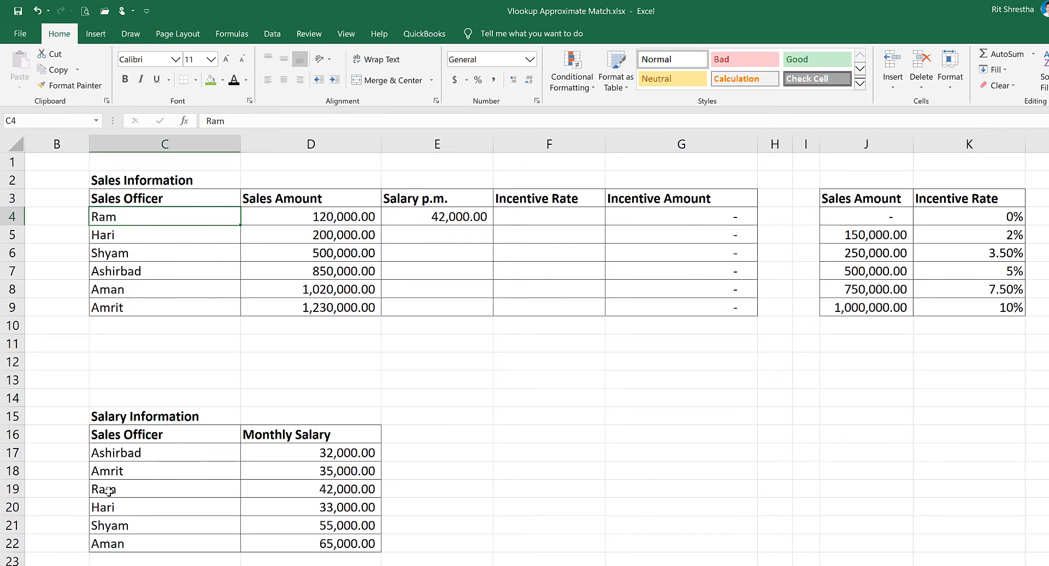
click(150, 491)
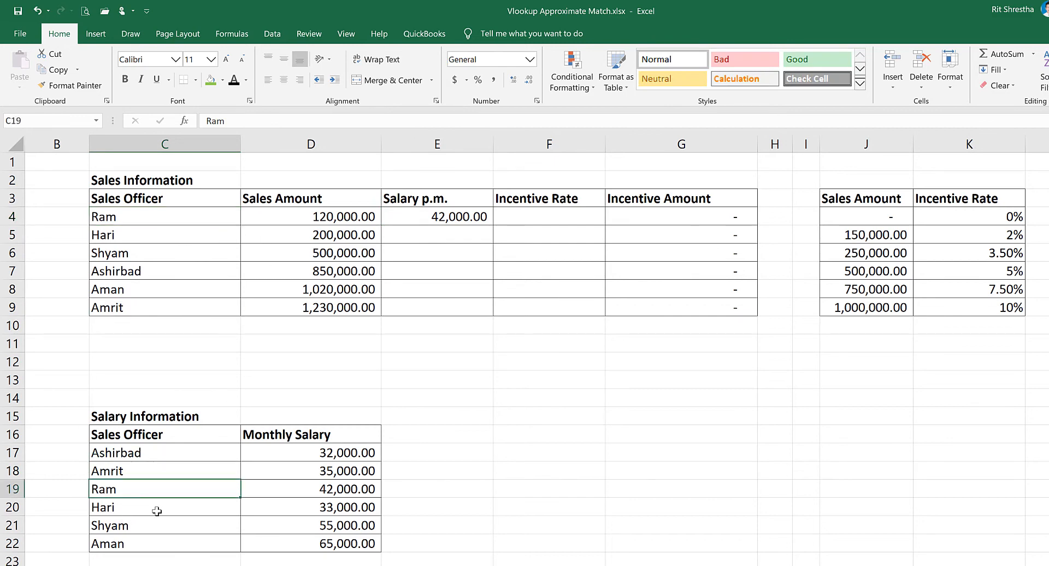
click(332, 495)
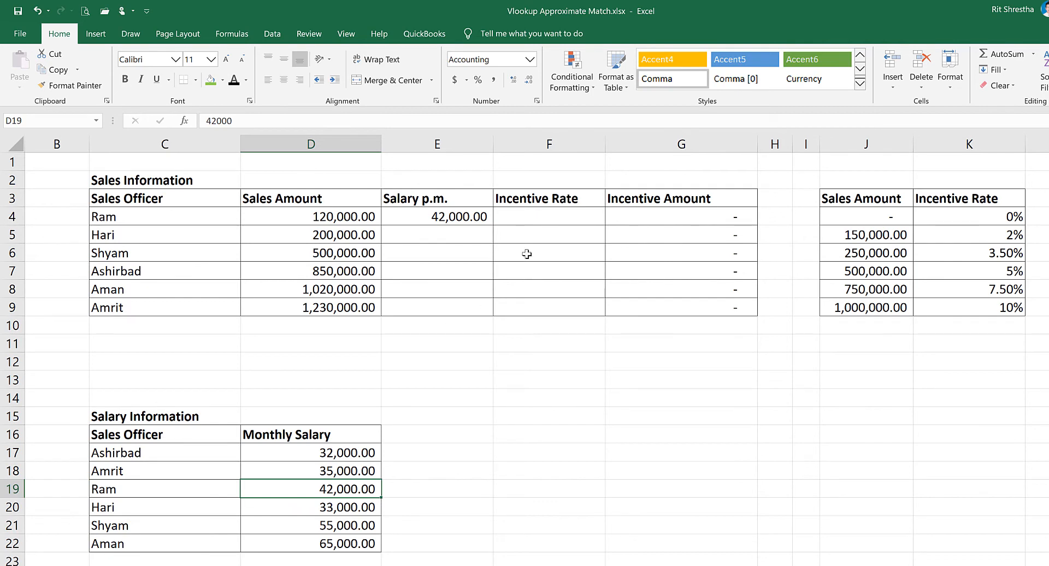
click(448, 216)
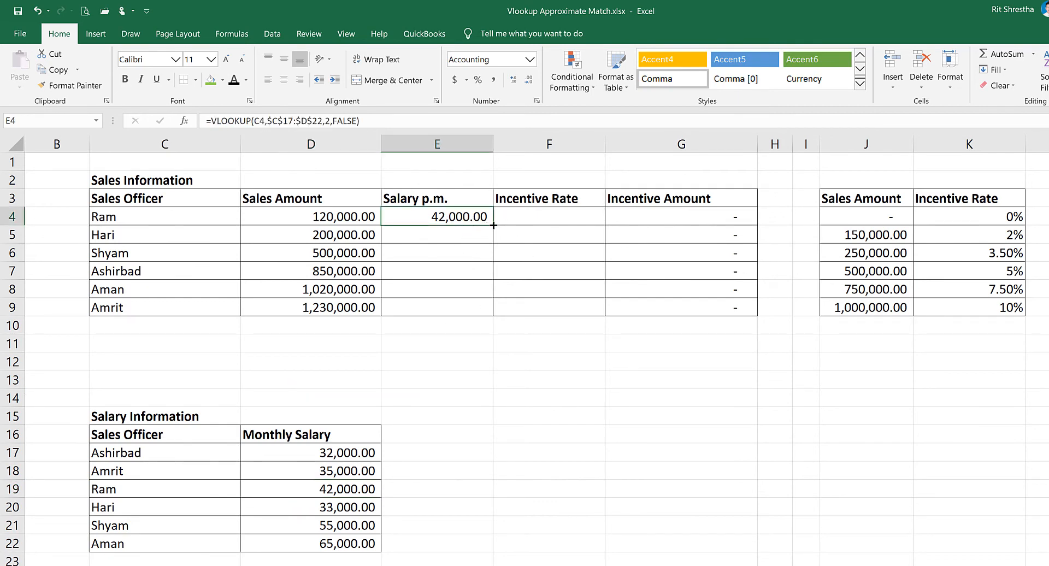
drag(490, 258, 490, 312)
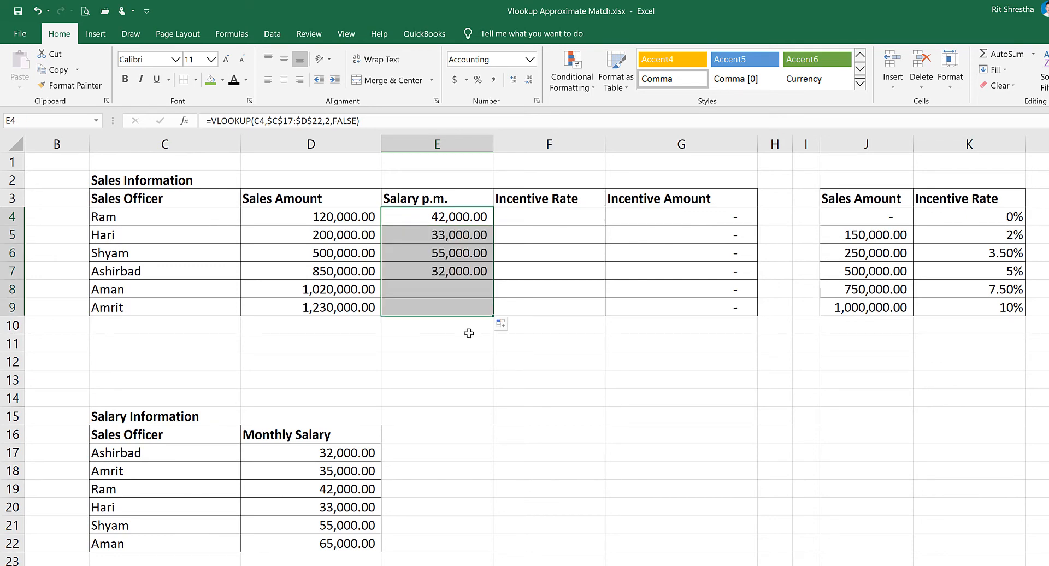
click(458, 303)
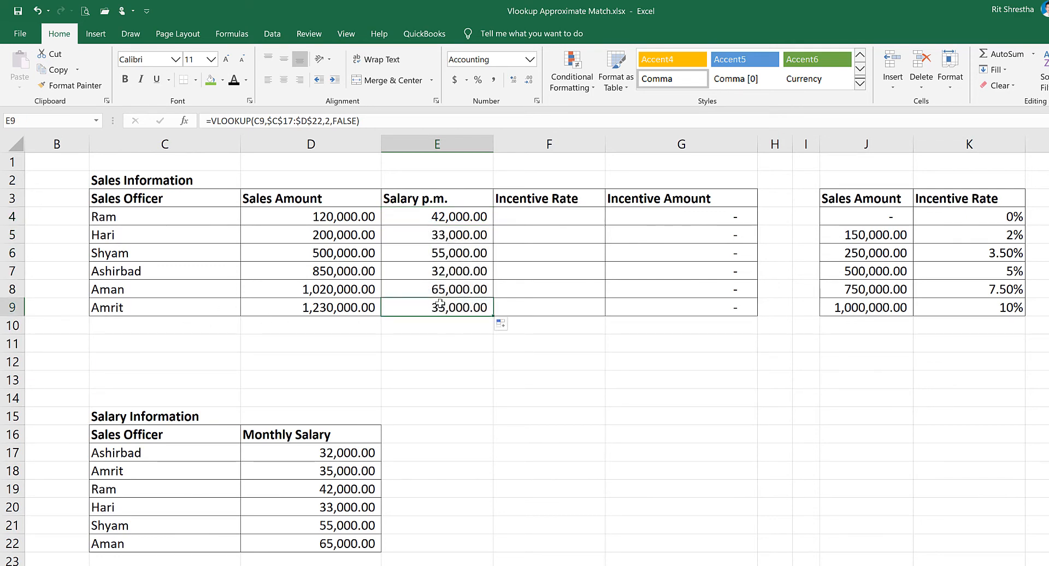
click(151, 307)
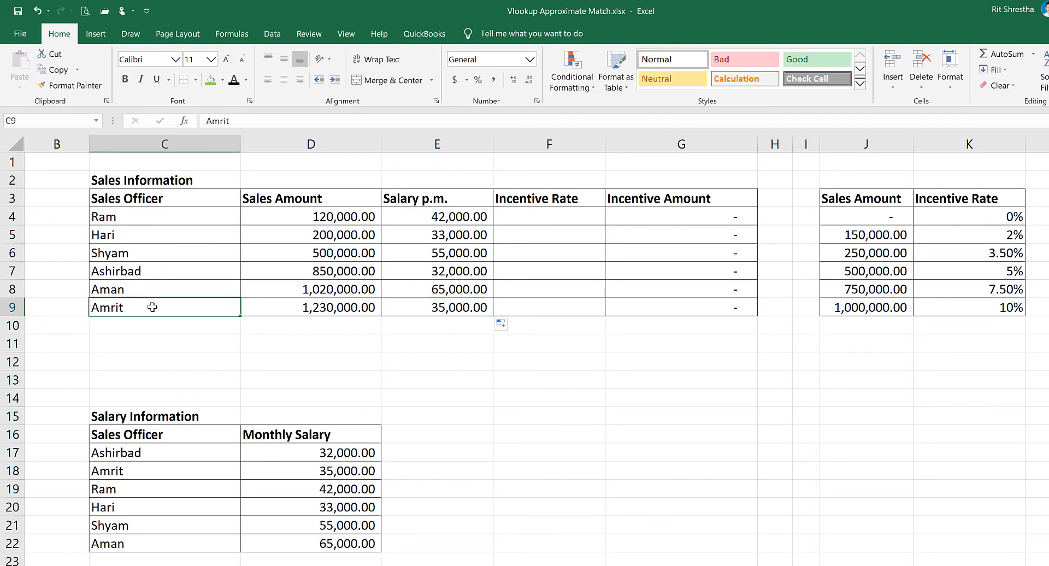
Check the last sales officer's looked-up salary in E9 against the matching row in Salary Information, and review the filled salaries in E4:E9
click(452, 309)
click(162, 308)
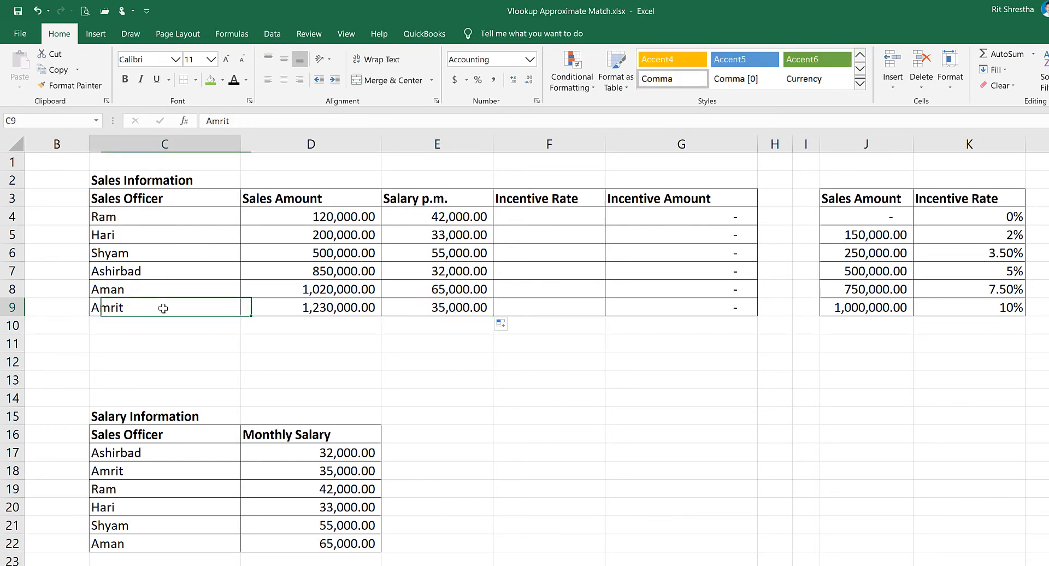
click(455, 308)
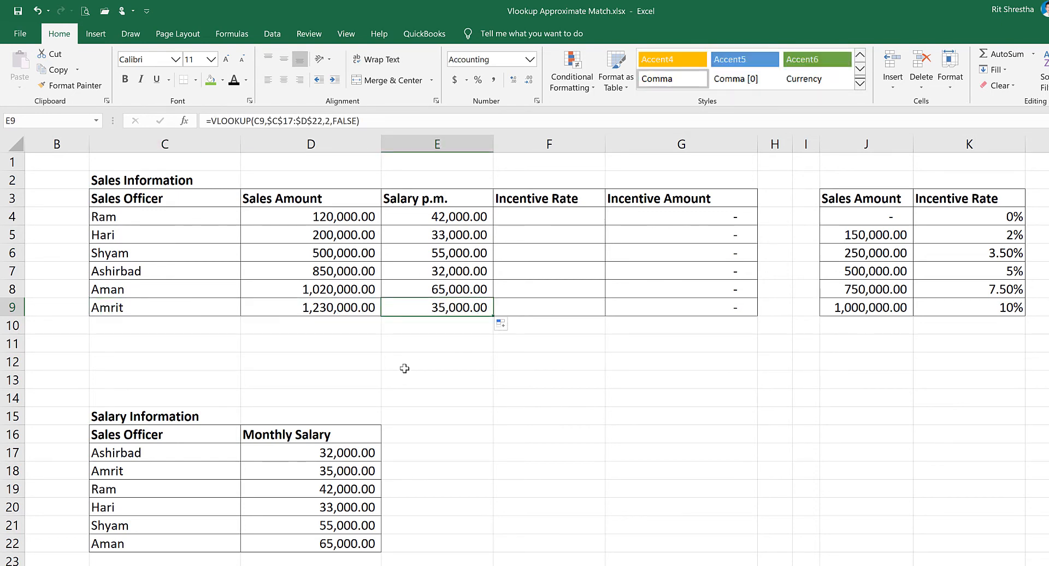
click(115, 473)
click(358, 474)
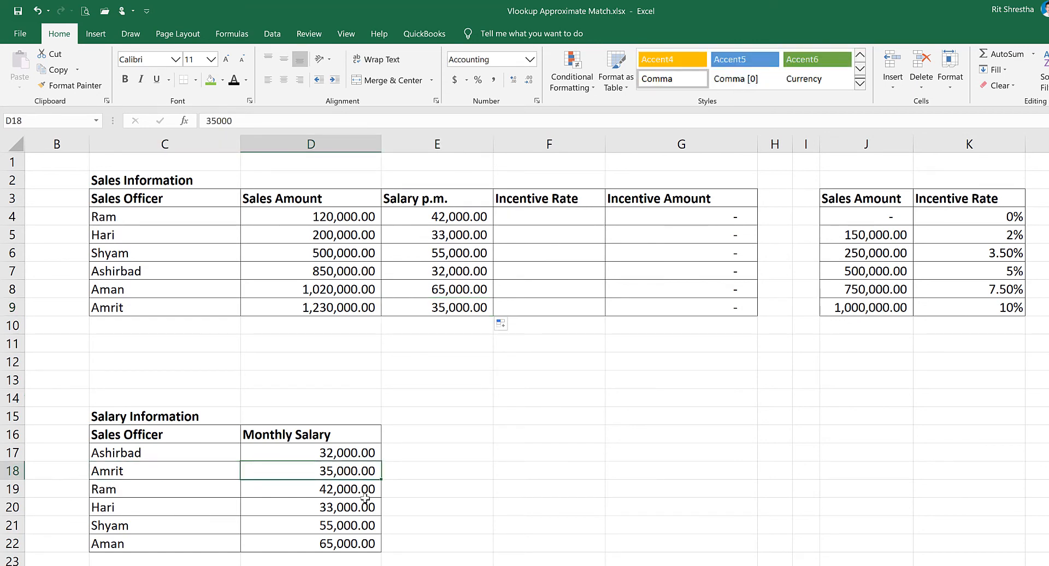
click(431, 214)
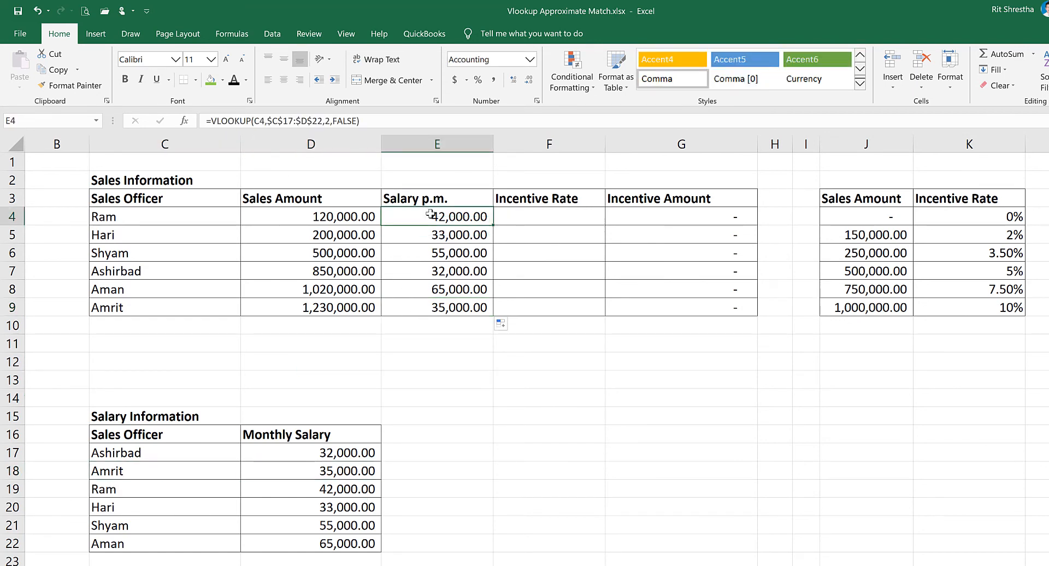
drag(431, 215, 423, 307)
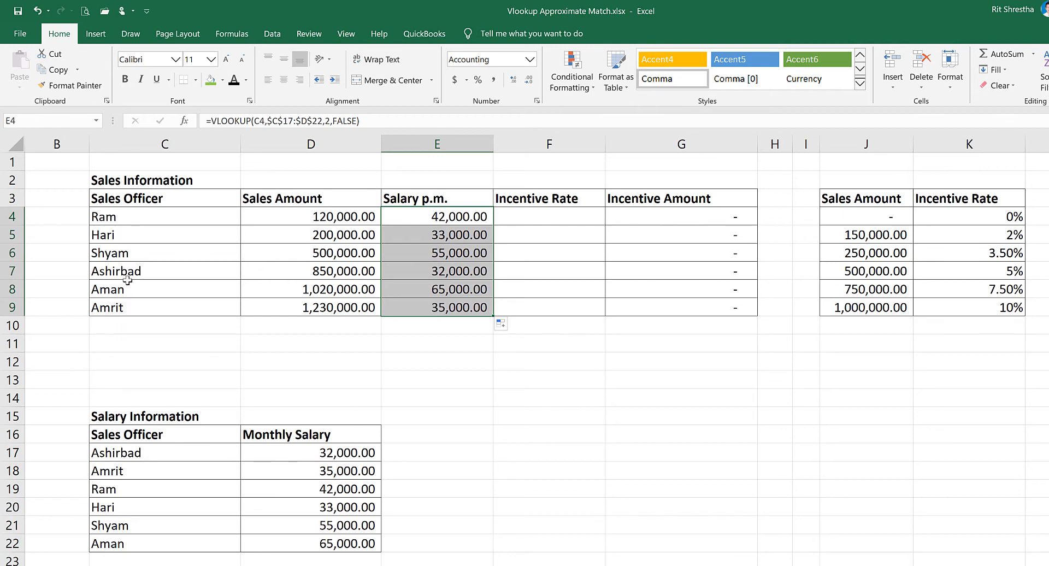
Enter =VLOOKUP(D4,$J$4:$K$9,2,TRUE) in F4 to fetch the first officer's incentive rate by approximate match on the sales amount
click(322, 216)
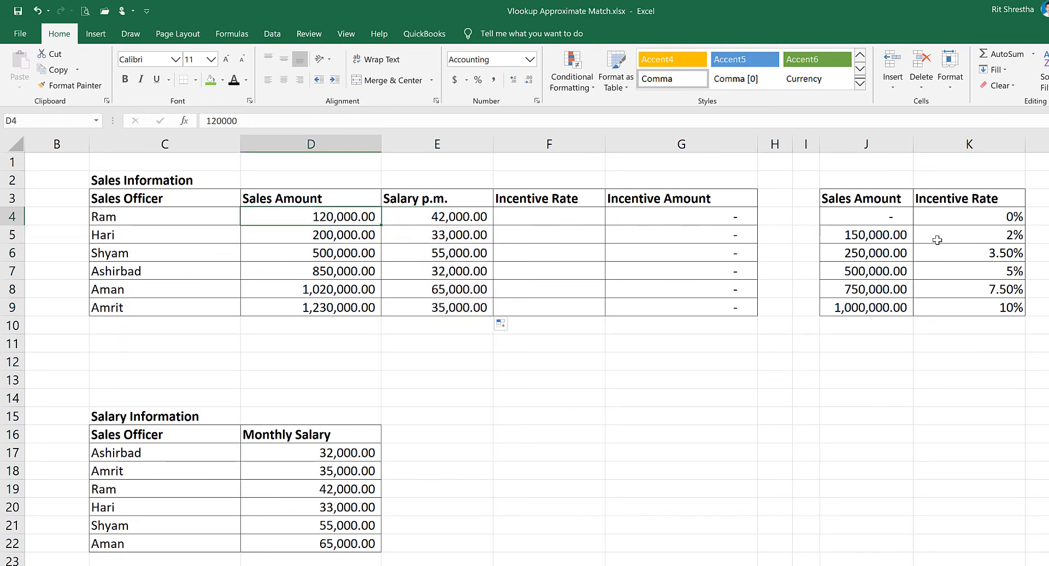
drag(963, 222, 978, 307)
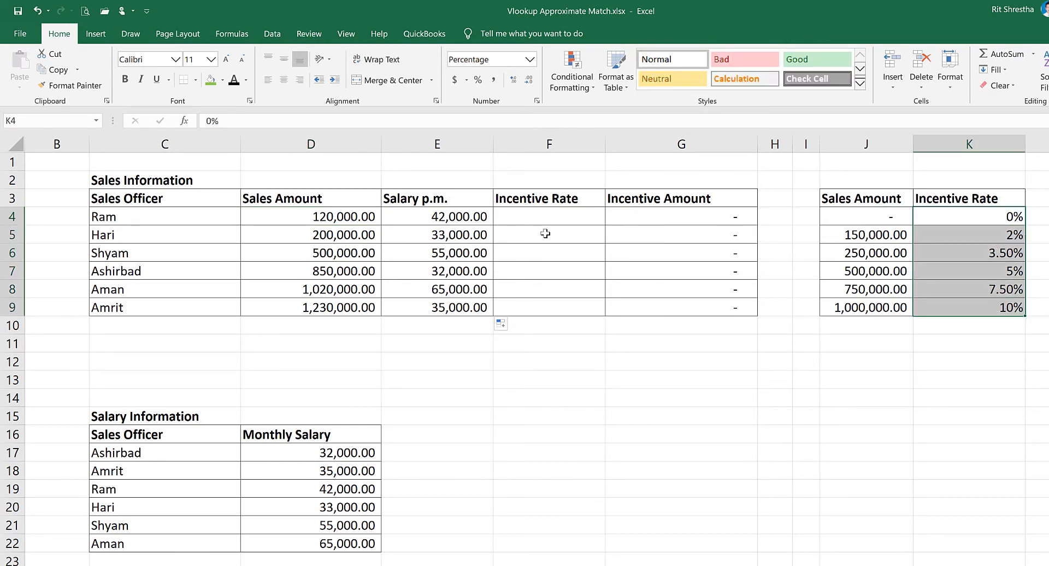
click(538, 217)
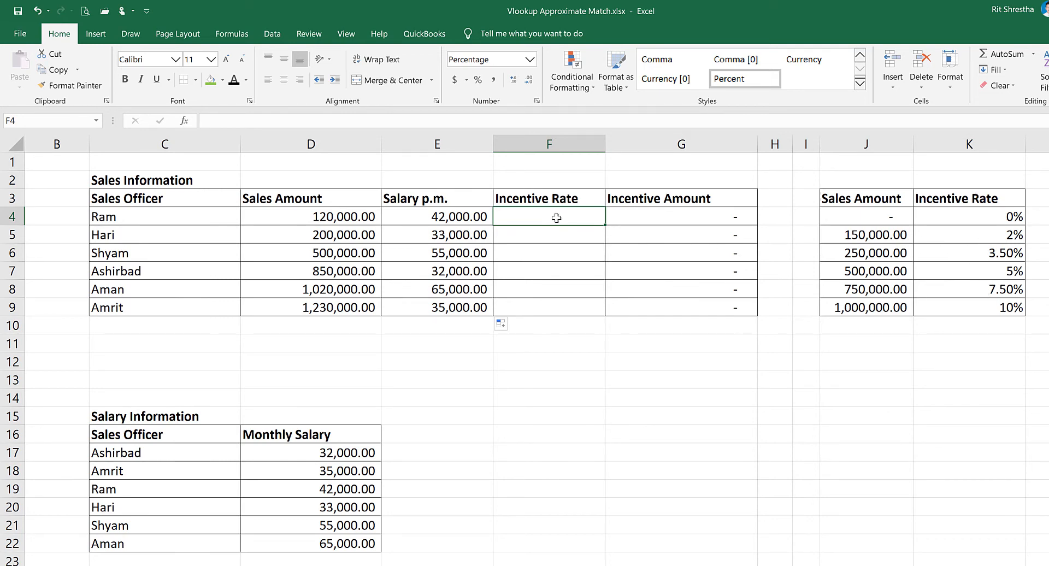
text(=vl)
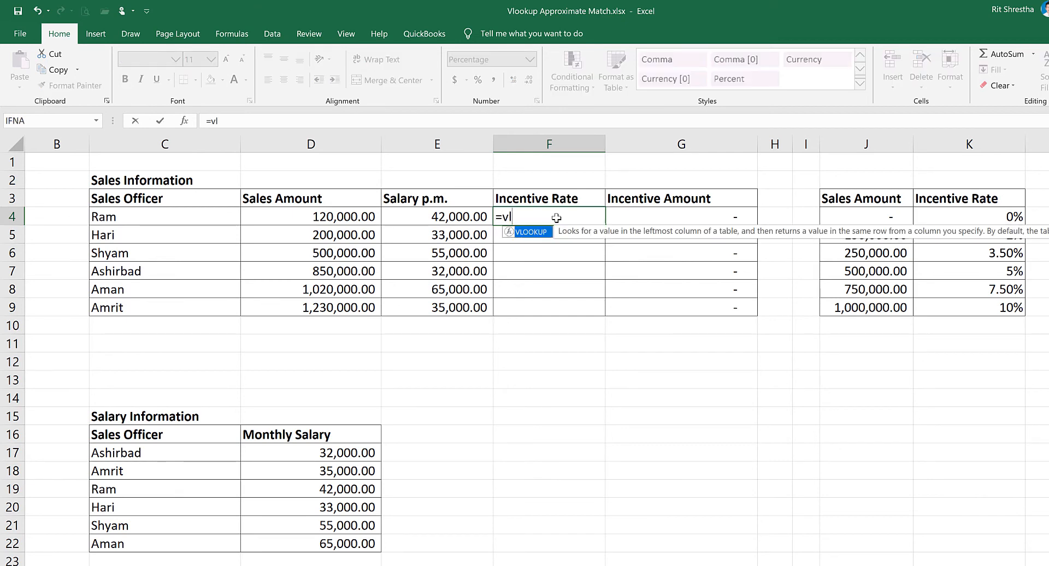
key(Tab)
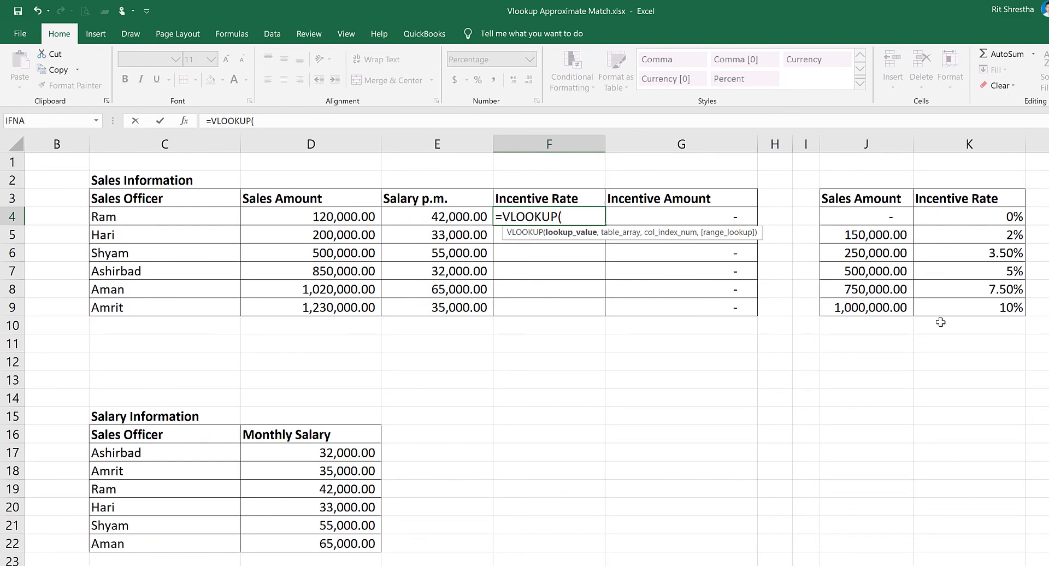
click(320, 217)
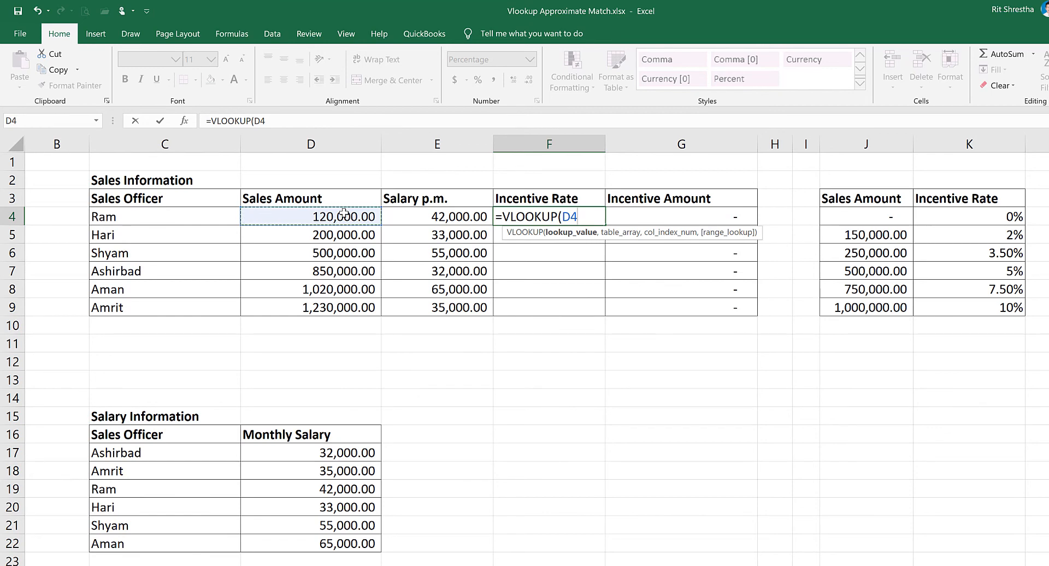
text(,)
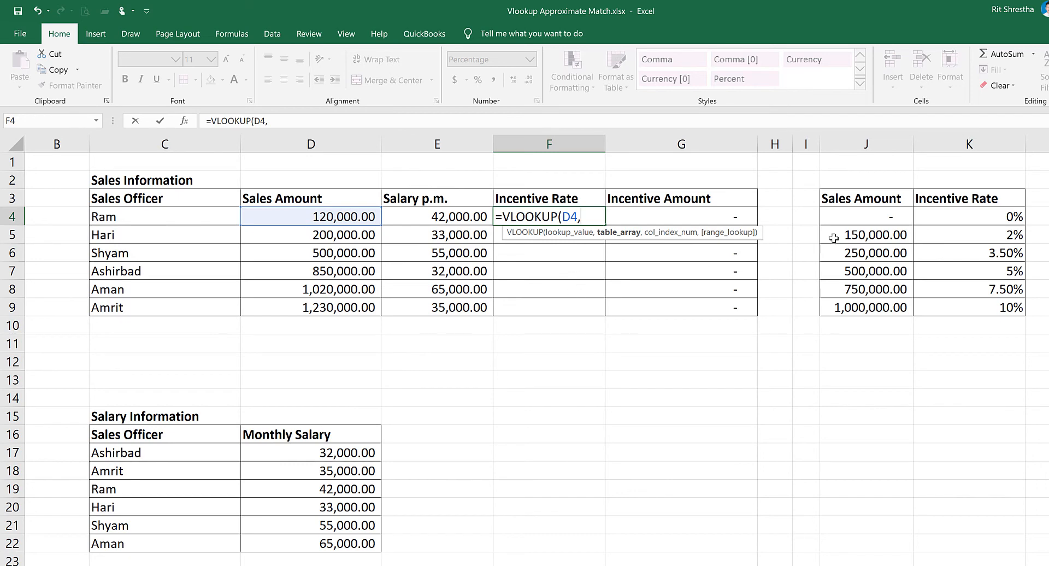
drag(851, 219, 986, 304)
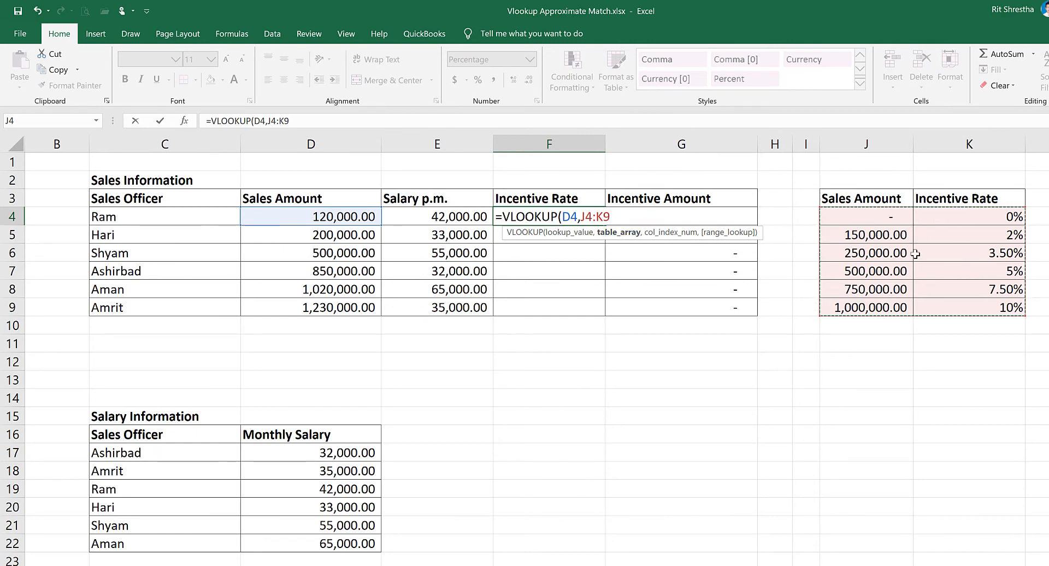
key(F4)
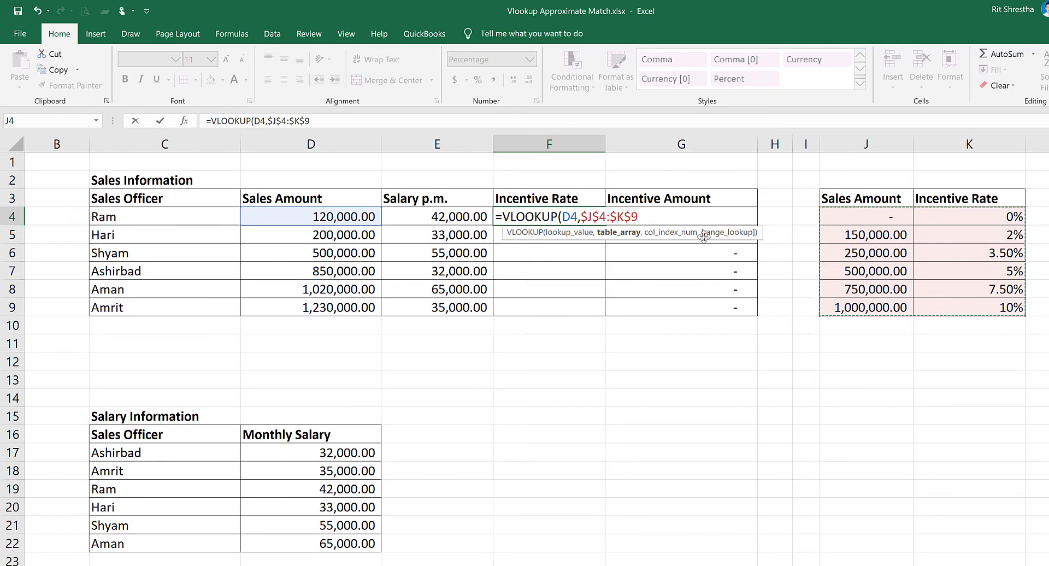
text(,)
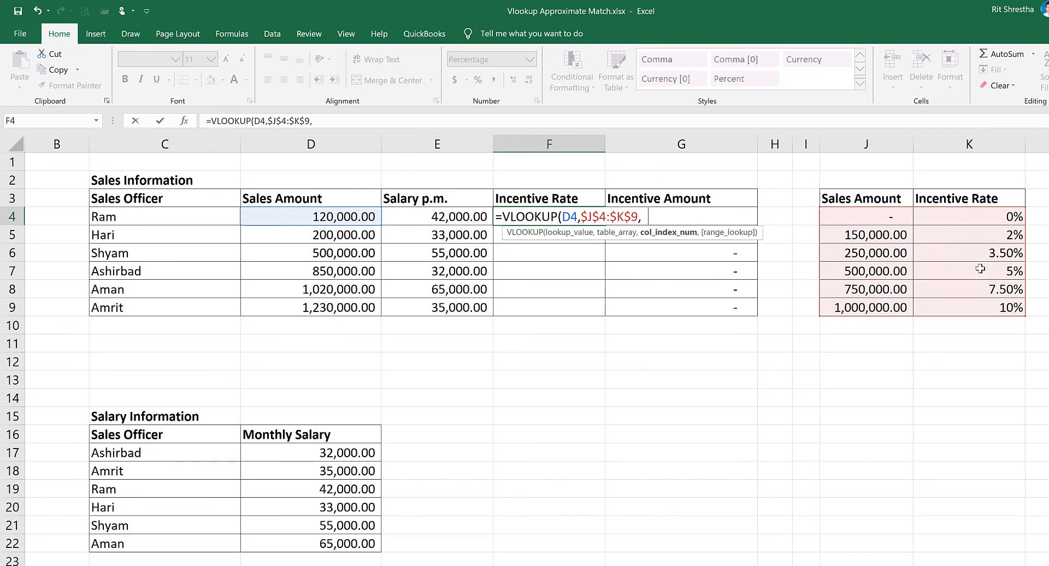
text(,)
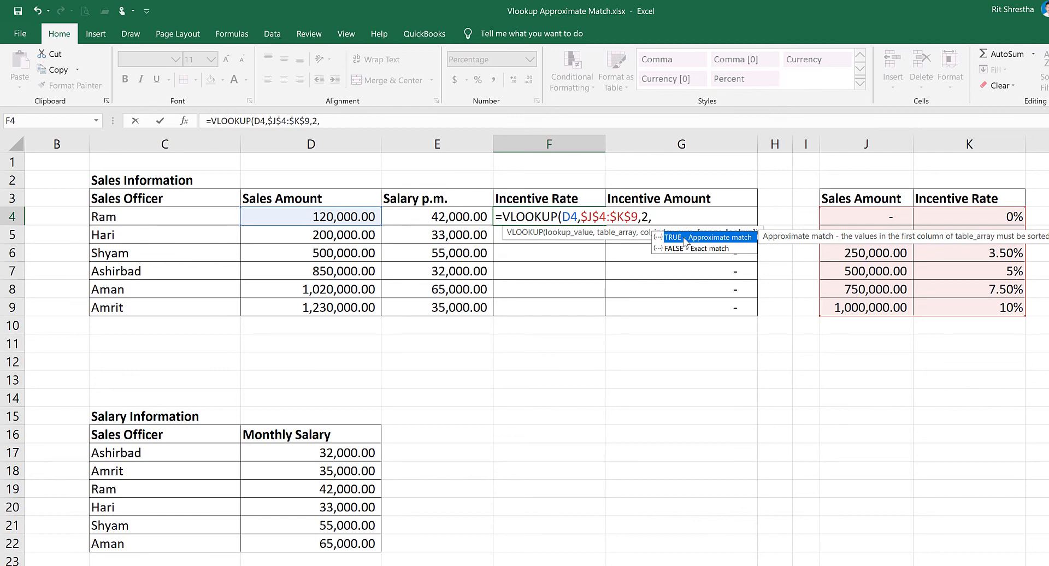
double_click(708, 238)
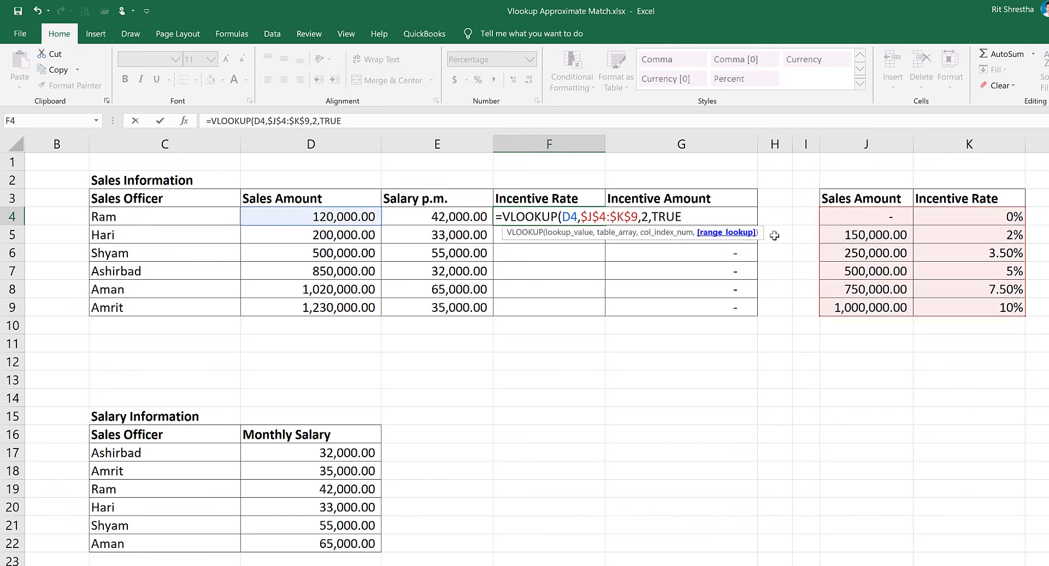
text())
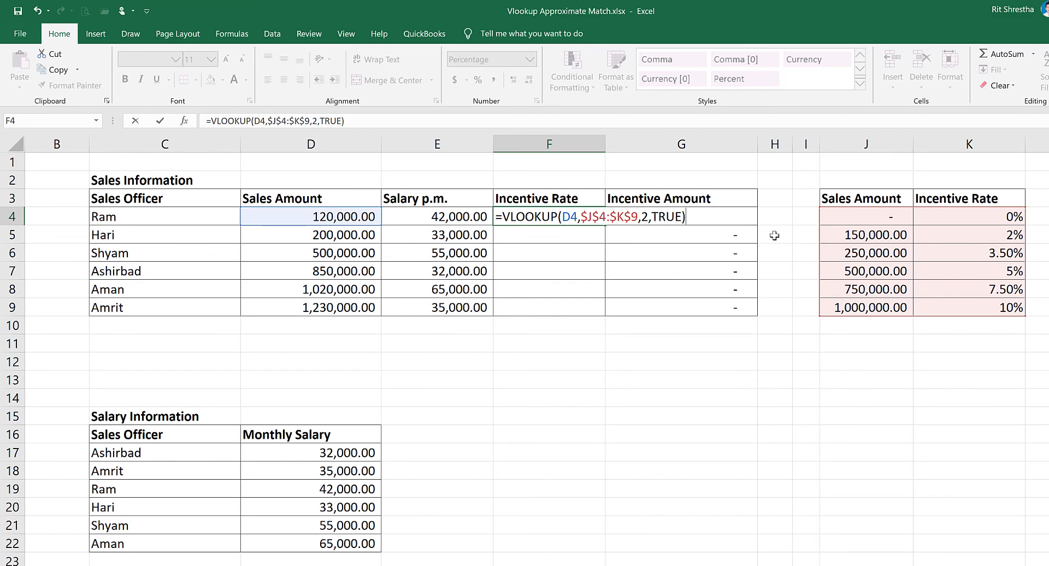
key(ctrl+Return)
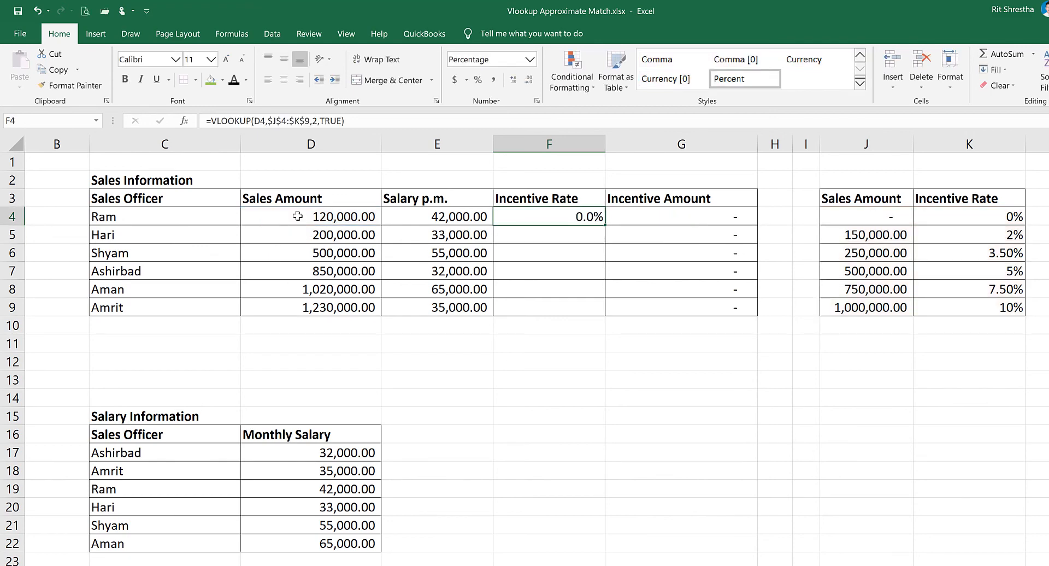
Check the rate in F4 against the sales amount in D4 and the rate table, and fill the formula down through F9
click(298, 216)
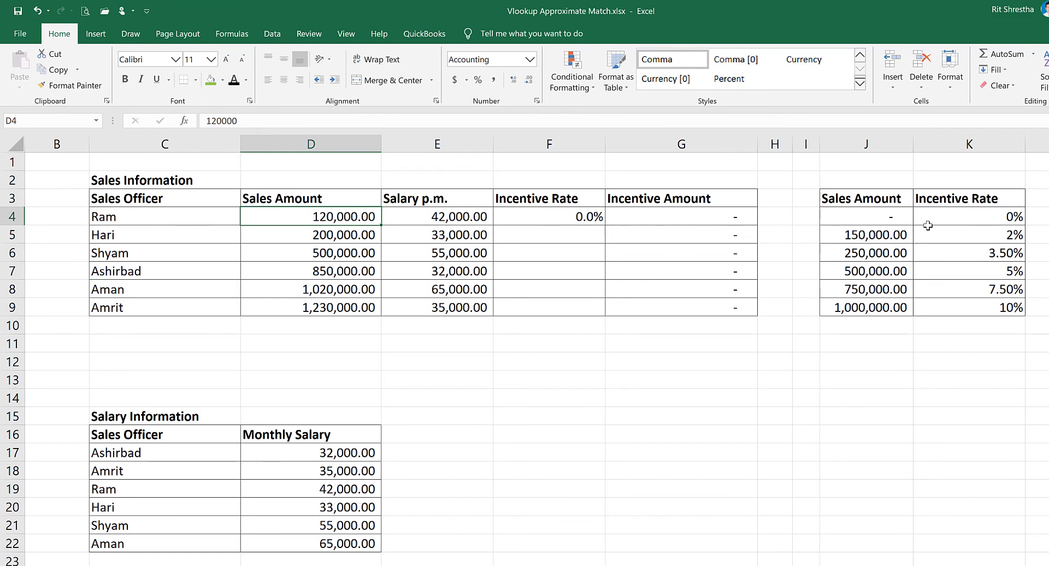
click(966, 226)
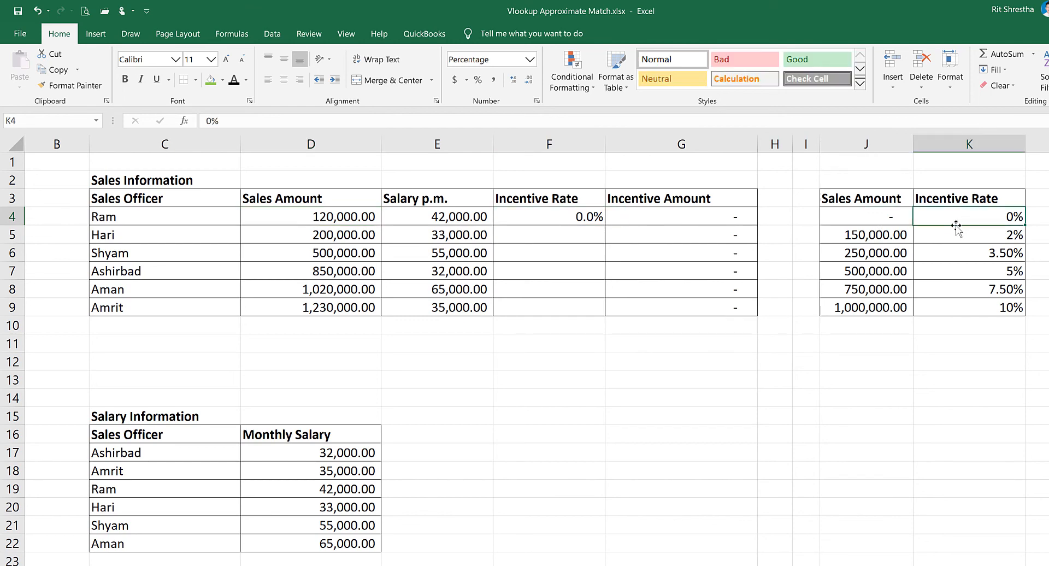
click(600, 221)
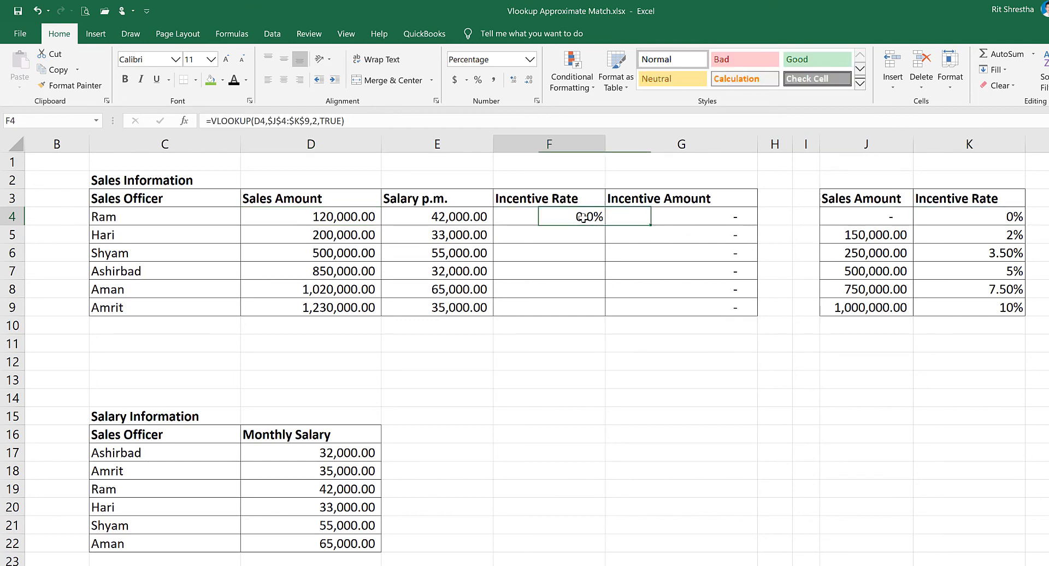
drag(604, 266, 601, 314)
Check the incentive rates in F5 and F6 by comparing the sales amounts in D5 and D6 with the thresholds in the rate table
click(568, 238)
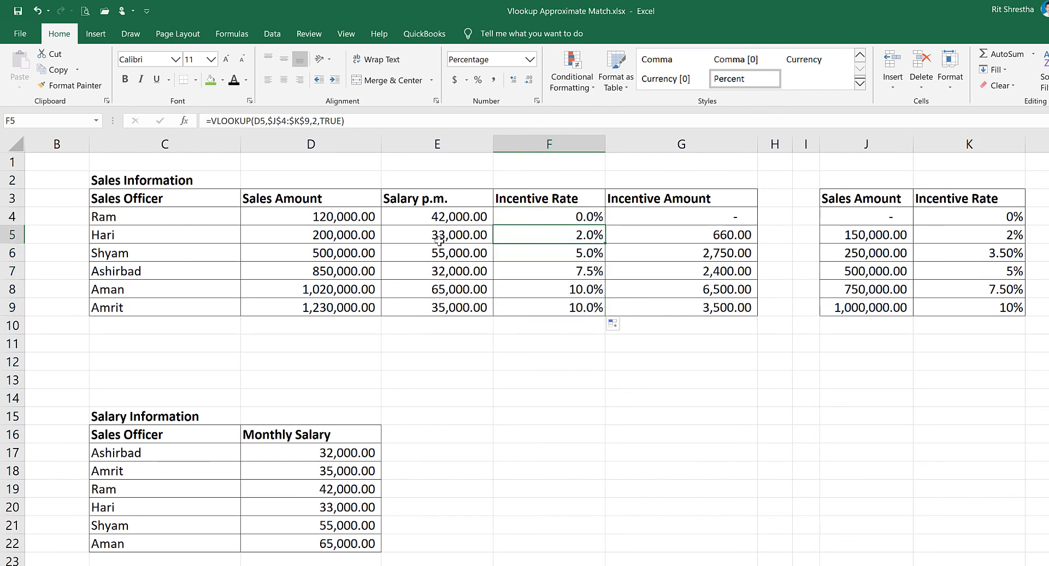
click(427, 240)
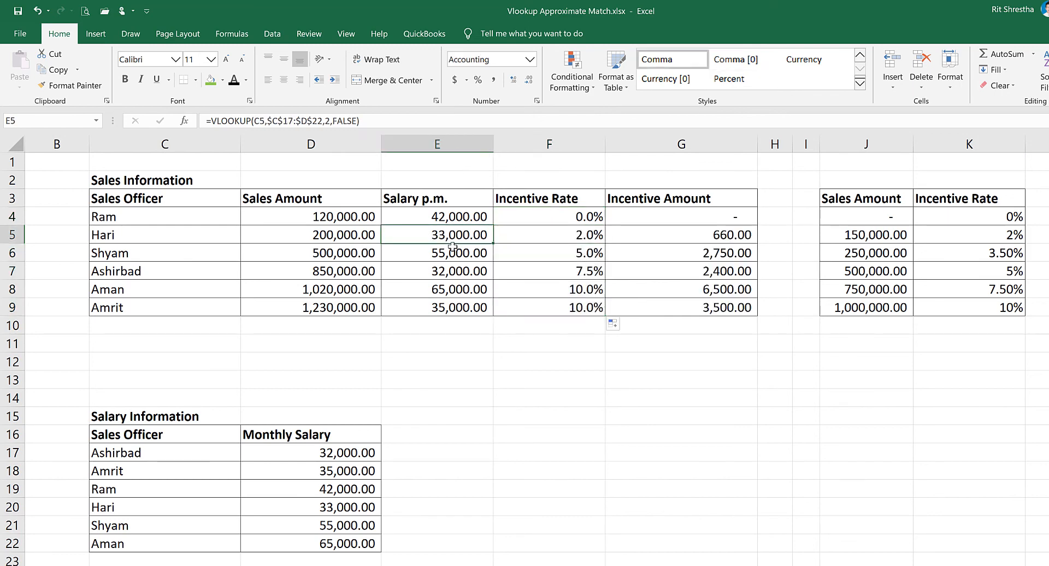
click(350, 235)
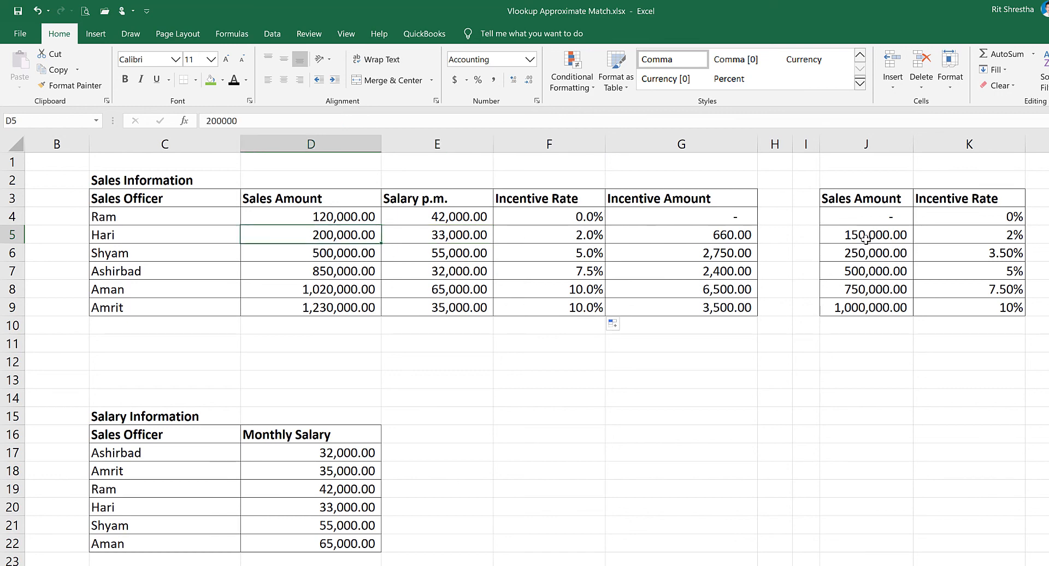
drag(866, 235, 866, 250)
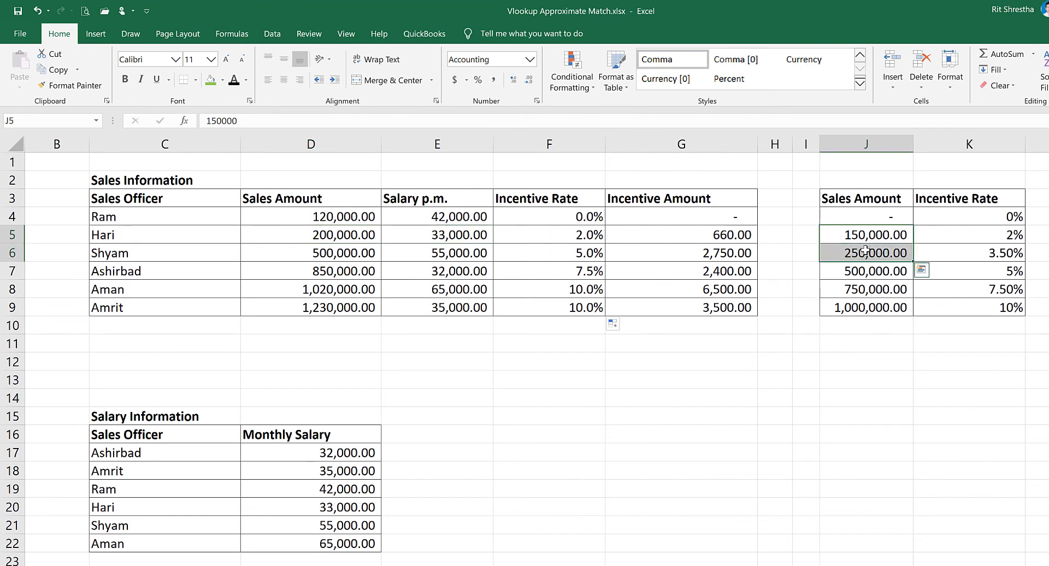
click(981, 236)
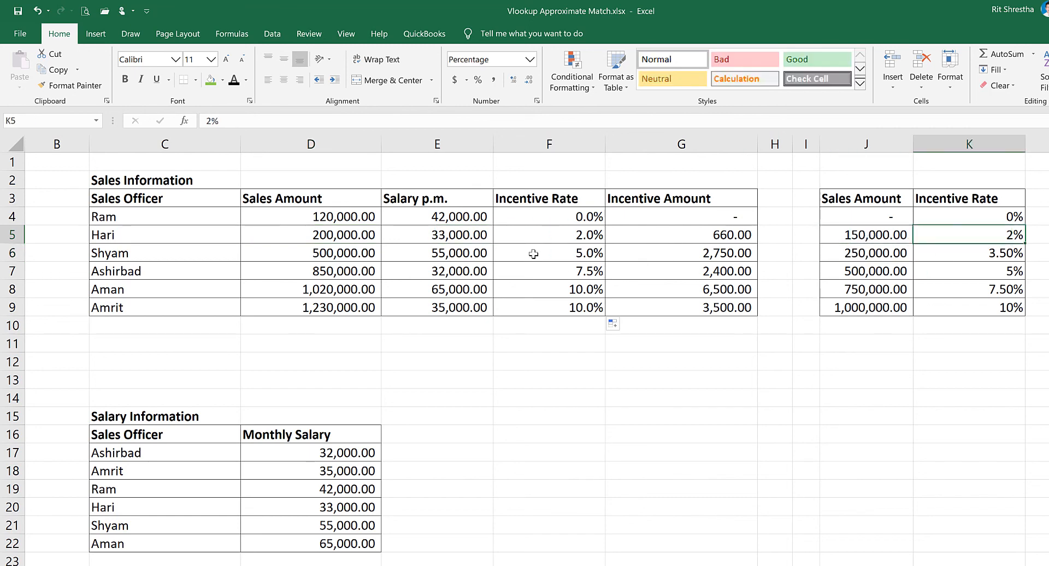
click(296, 255)
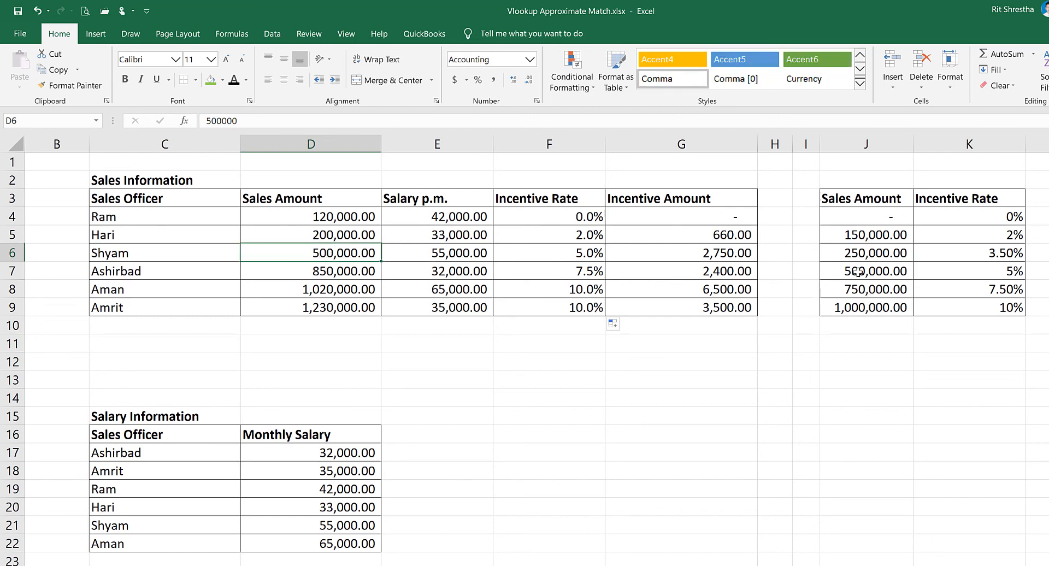
drag(884, 275, 937, 276)
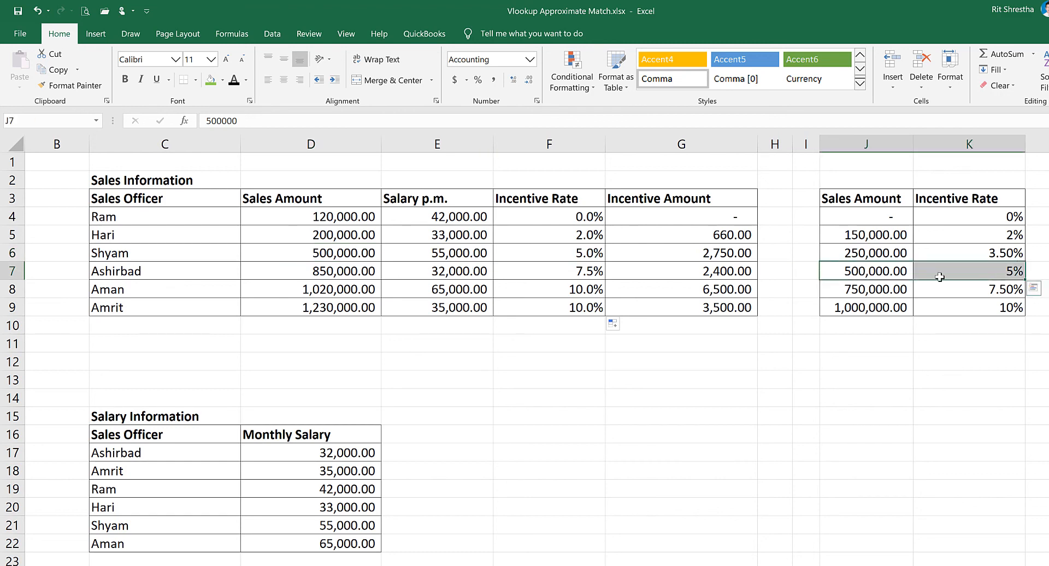
Inspect the F4 lookup and the Incentive Amount formula in G4, and review the calculated amounts down column G
click(564, 222)
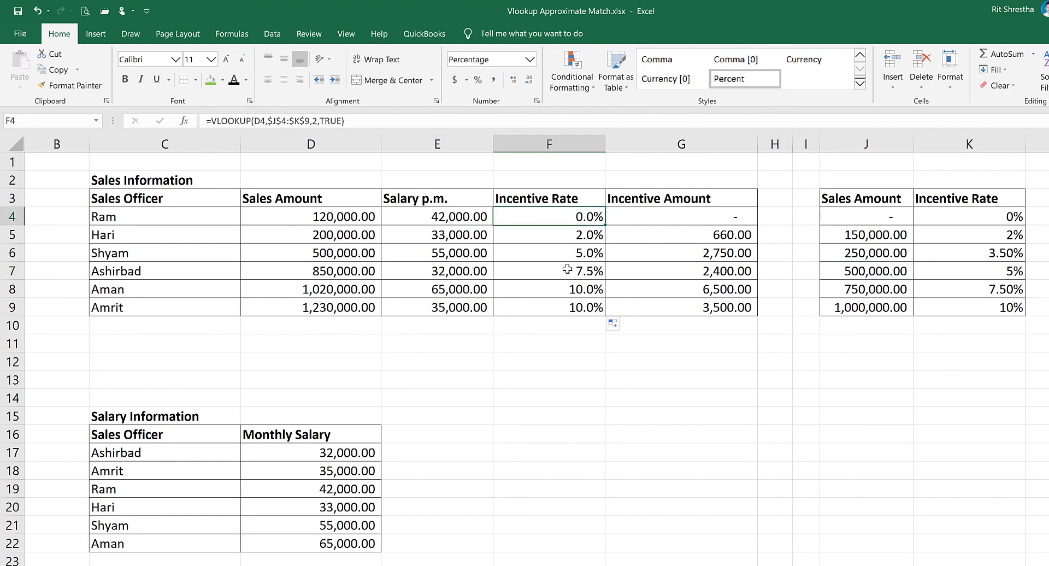
click(657, 221)
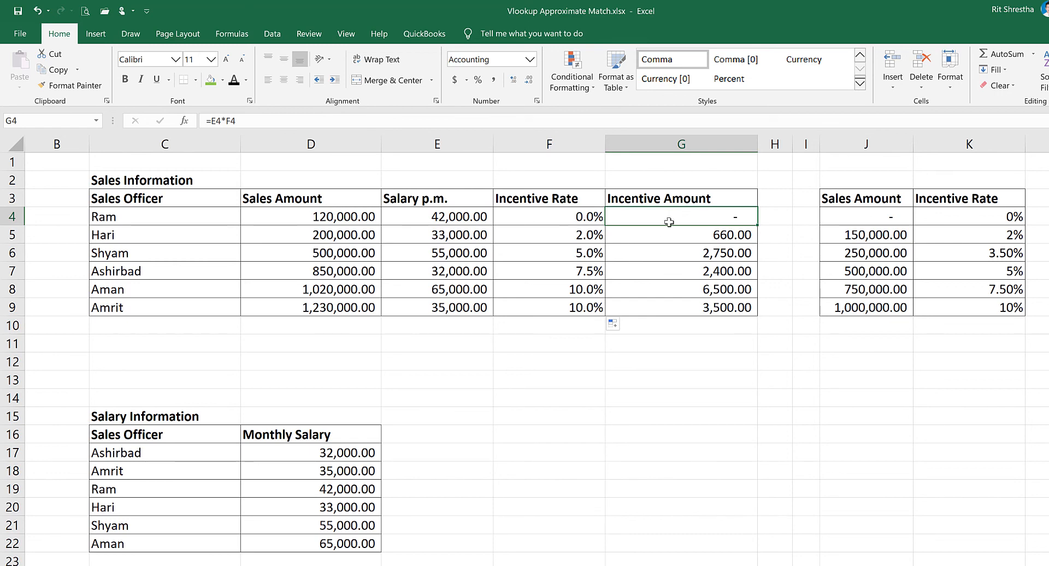
double_click(662, 221)
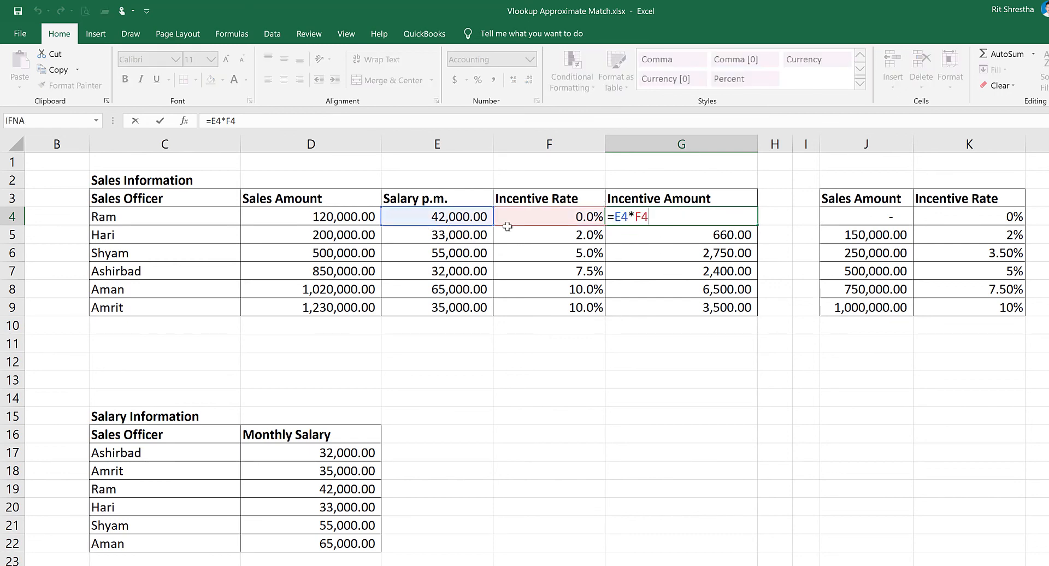
key(Escape)
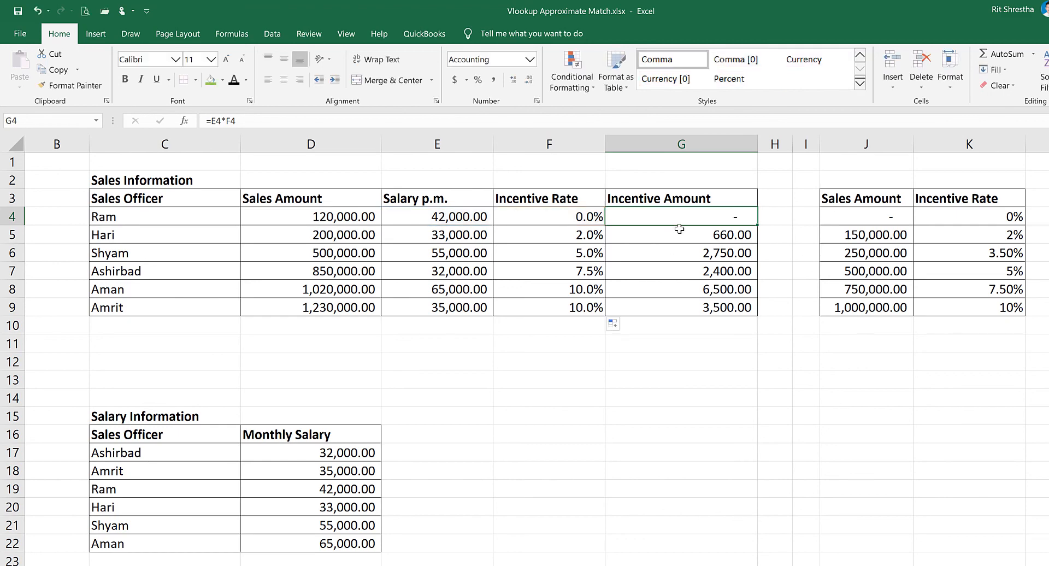
drag(681, 234, 684, 301)
click(684, 322)
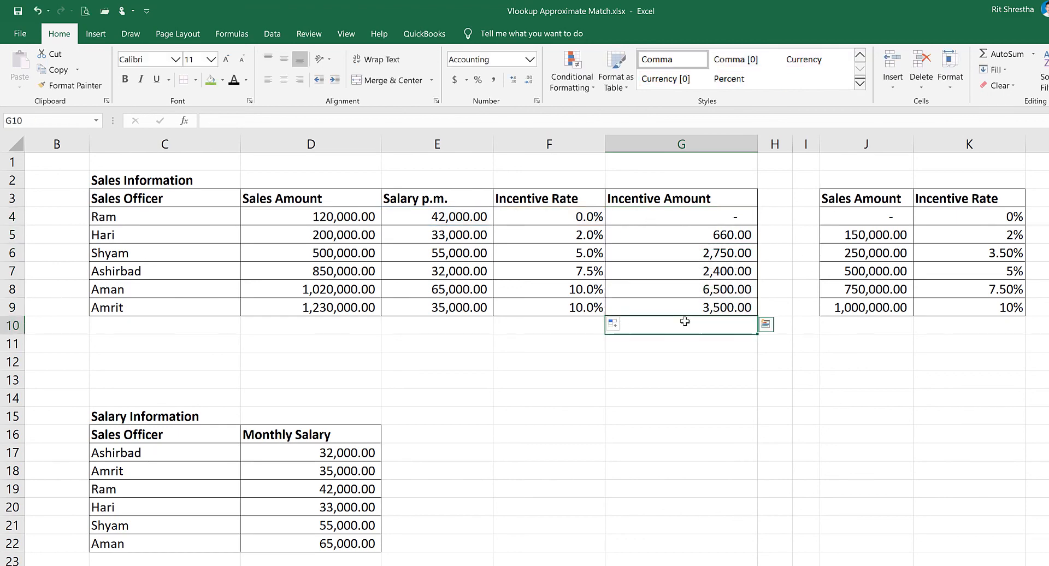